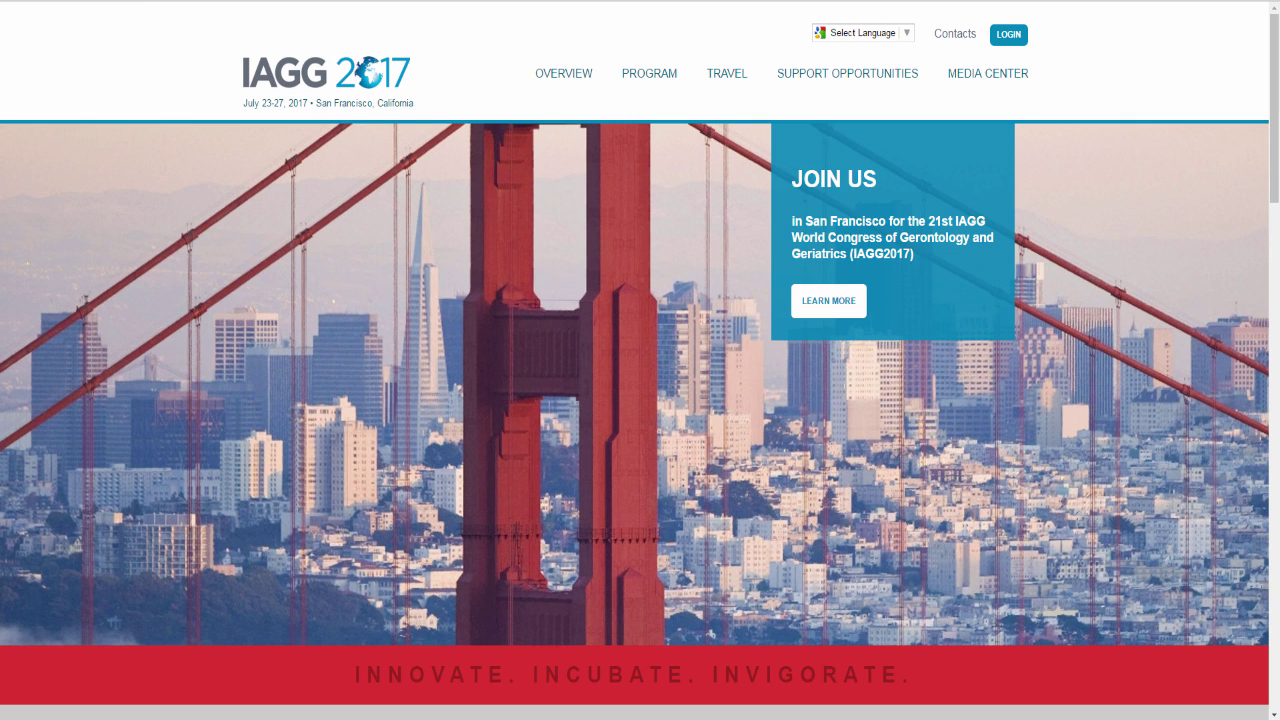
- Log in with the account's user name and password and open Abstract Central
{"action": "left_click", "coordinate": [1010, 40]}
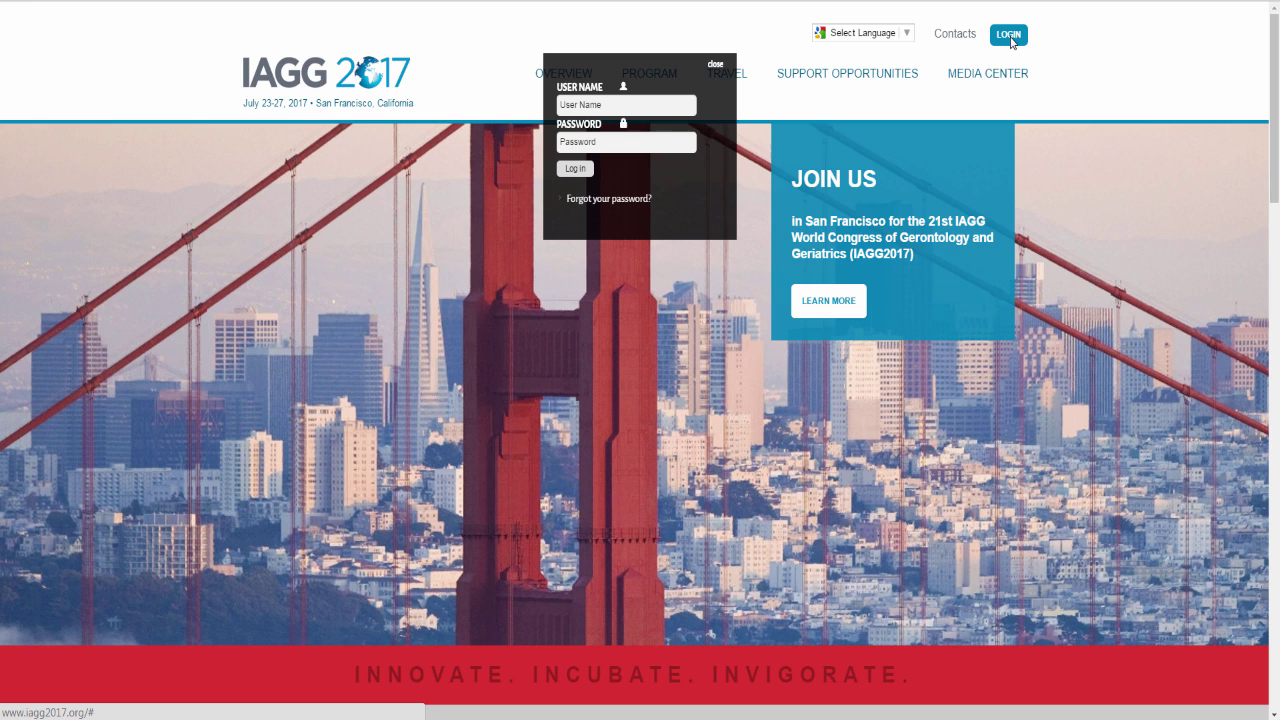
{"action": "left_click", "coordinate": [643, 200]}
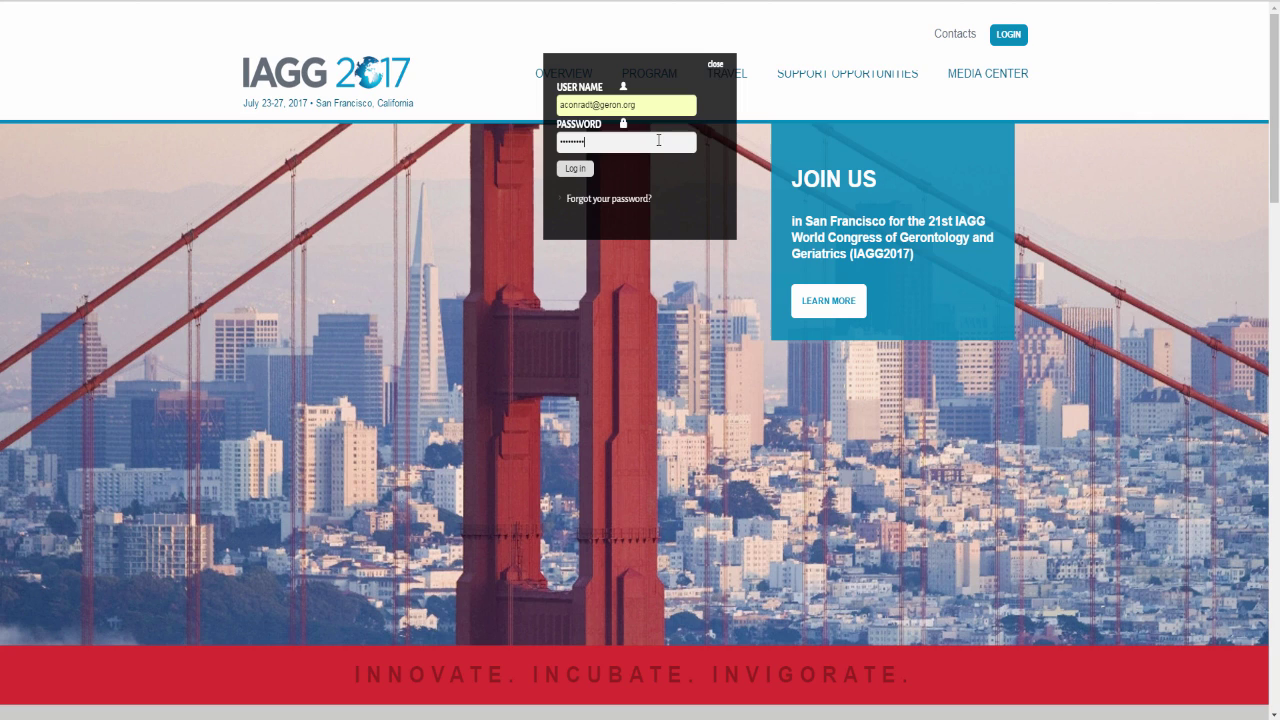
{"action": "left_click", "coordinate": [577, 171]}
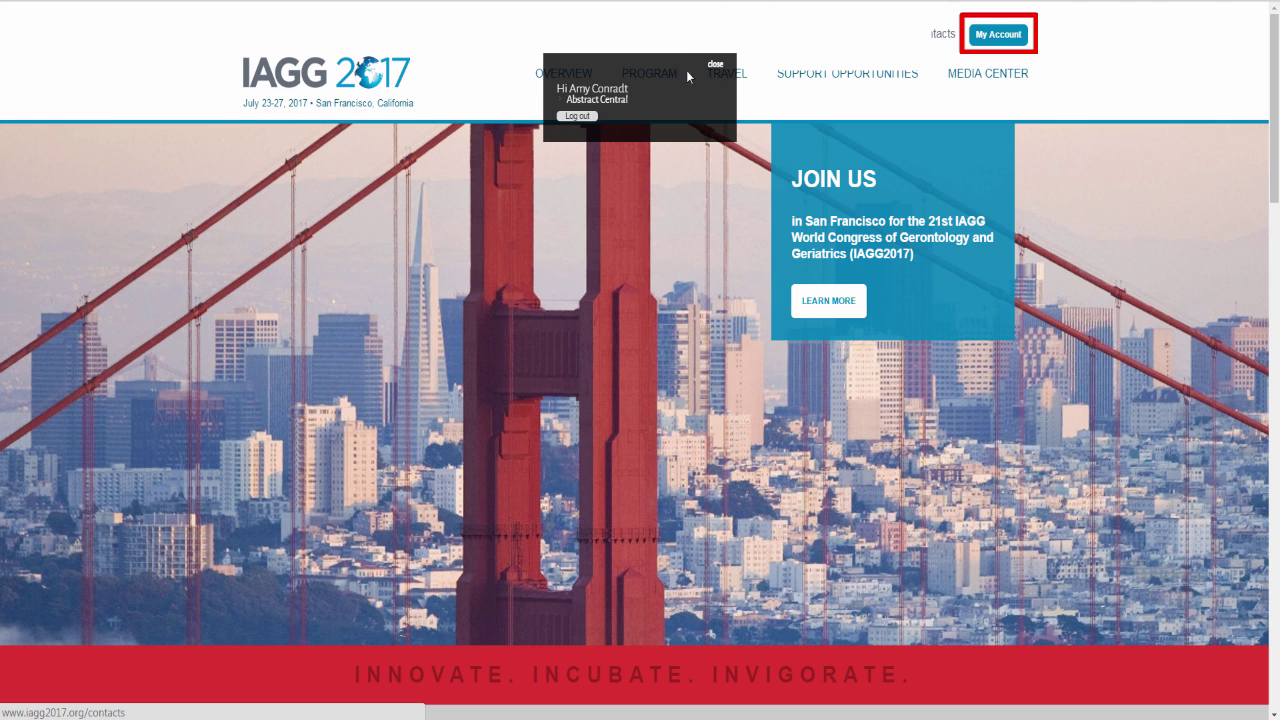
{"action": "left_click", "coordinate": [612, 102]}
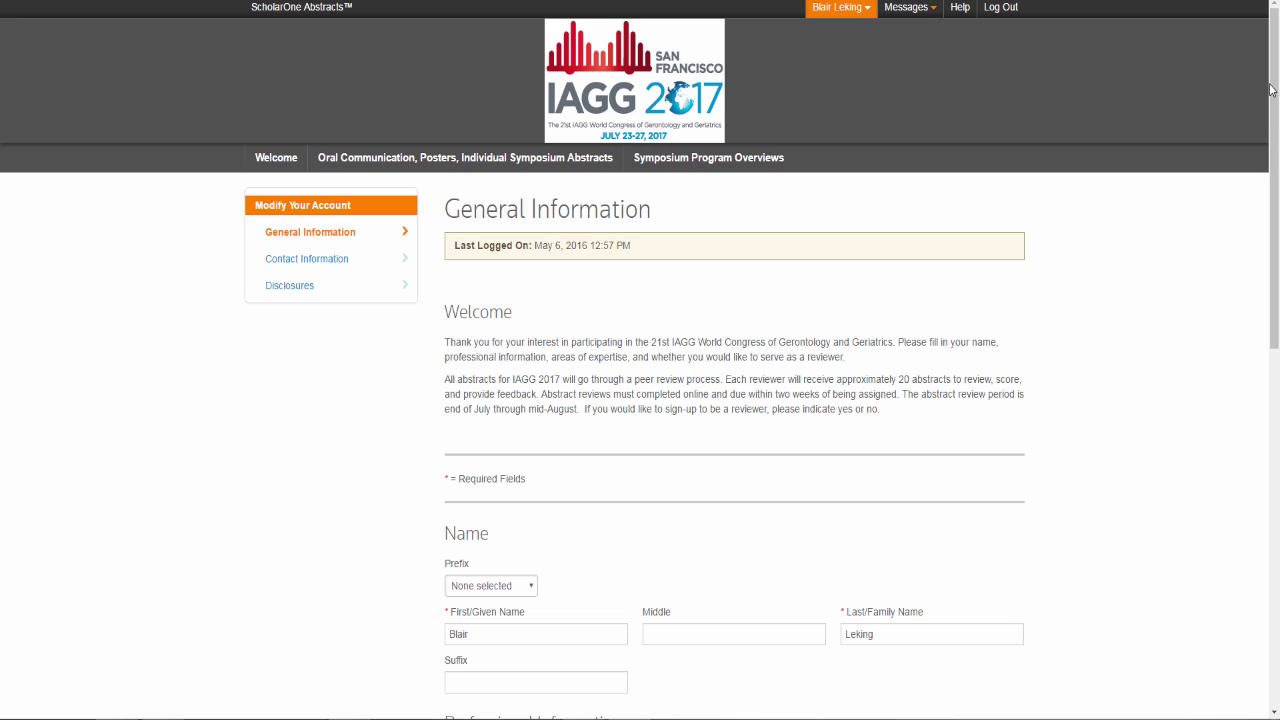
- Review the account's General Information down to the areas of expertise and save it to continue to Contact Information
{"action": "left_click_drag", "start_coordinate": [1273, 100], "coordinate": [1273, 315]}
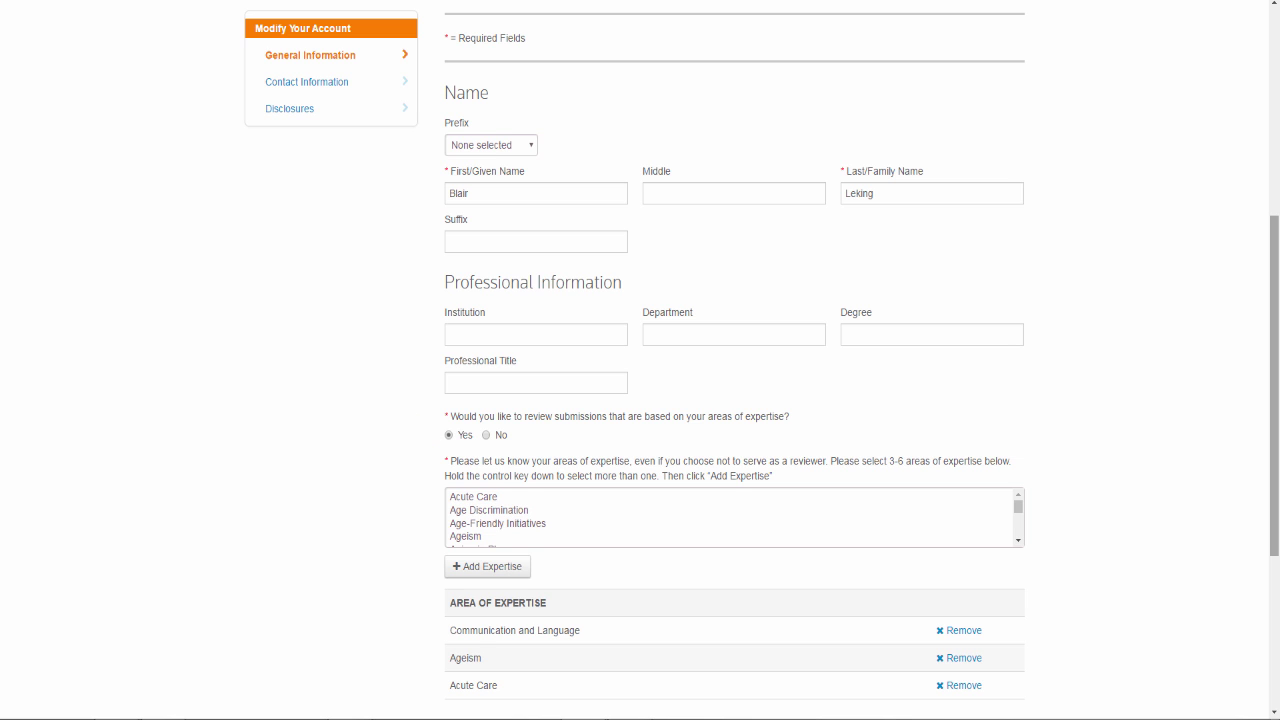
{"action": "left_click_drag", "start_coordinate": [1275, 374], "coordinate": [1275, 447]}
{"action": "left_click", "coordinate": [966, 622]}
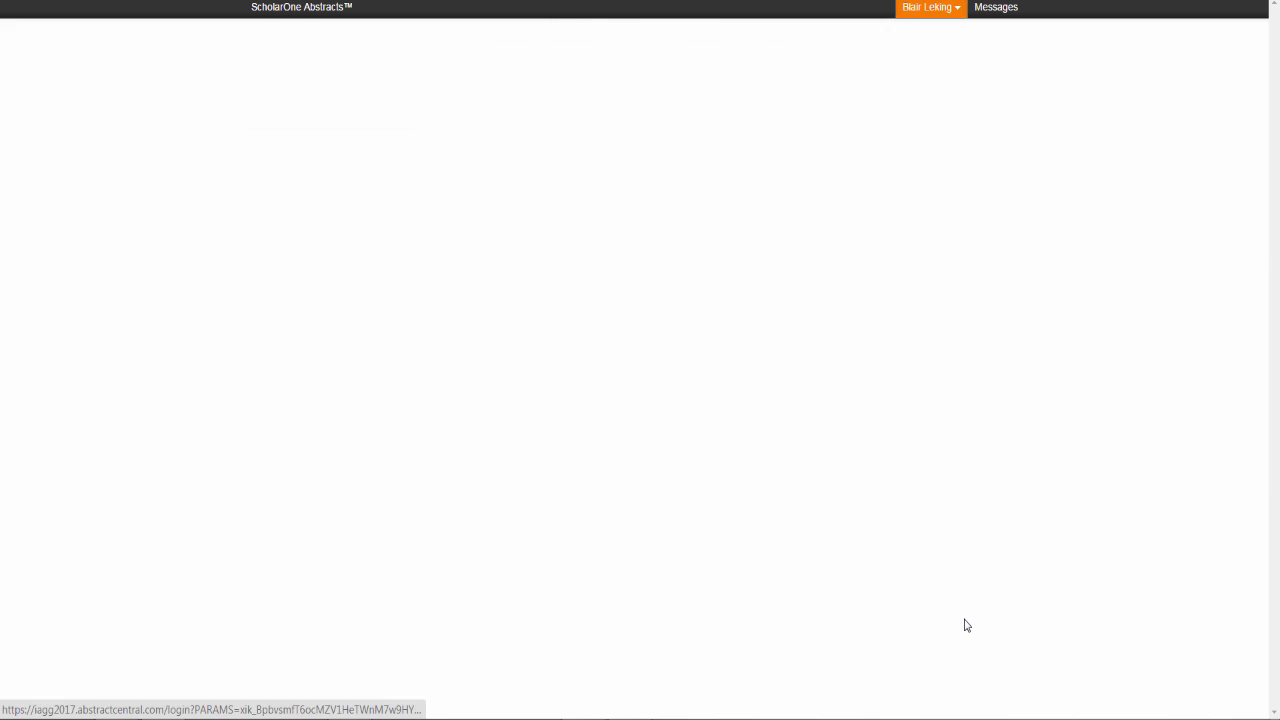
- Save the account's Contact Information section and its Disclosures section as filled in
{"action": "left_click_drag", "start_coordinate": [1275, 334], "coordinate": [1275, 497]}
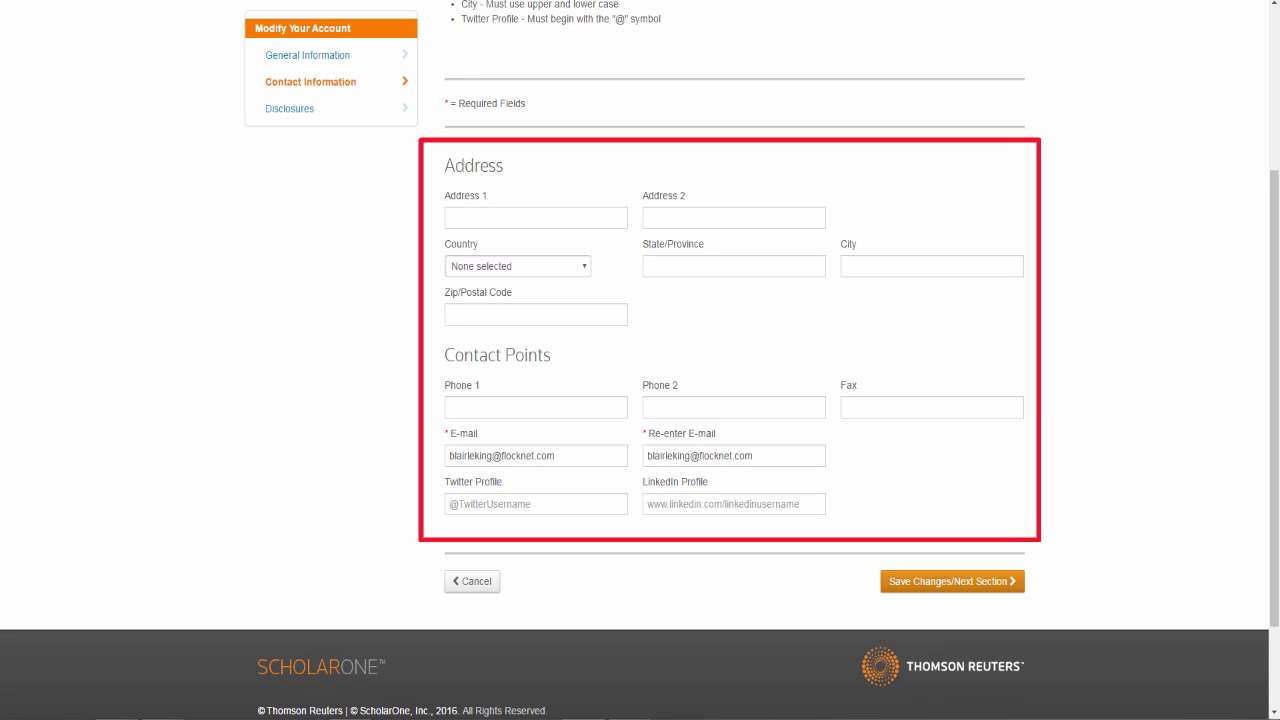
{"action": "left_click", "coordinate": [986, 589]}
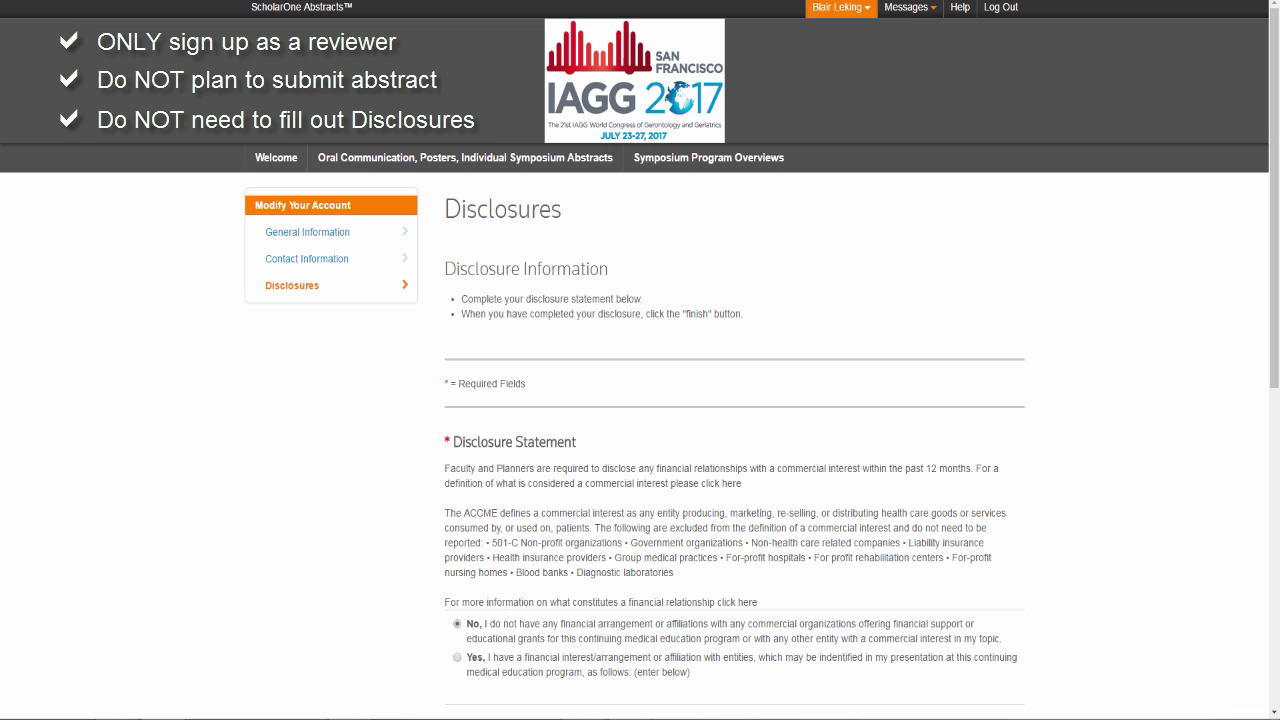
{"action": "left_click_drag", "start_coordinate": [1274, 268], "coordinate": [1274, 490]}
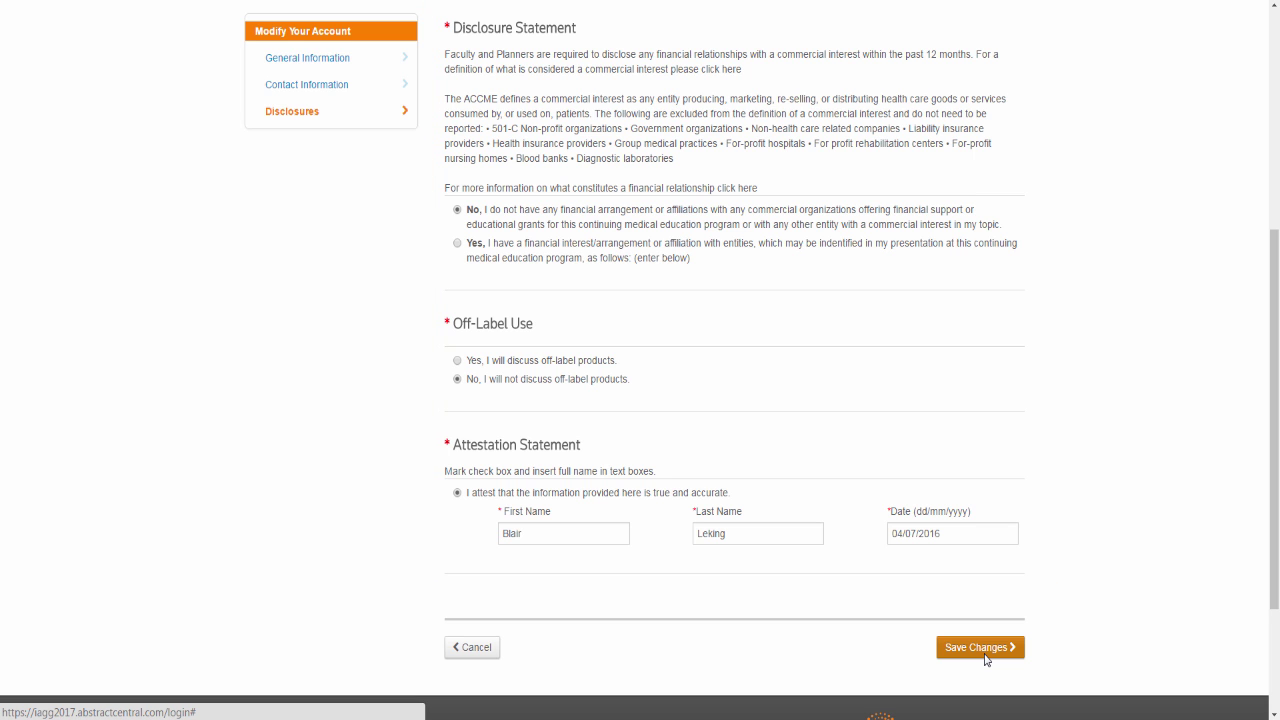
{"action": "left_click", "coordinate": [985, 652]}
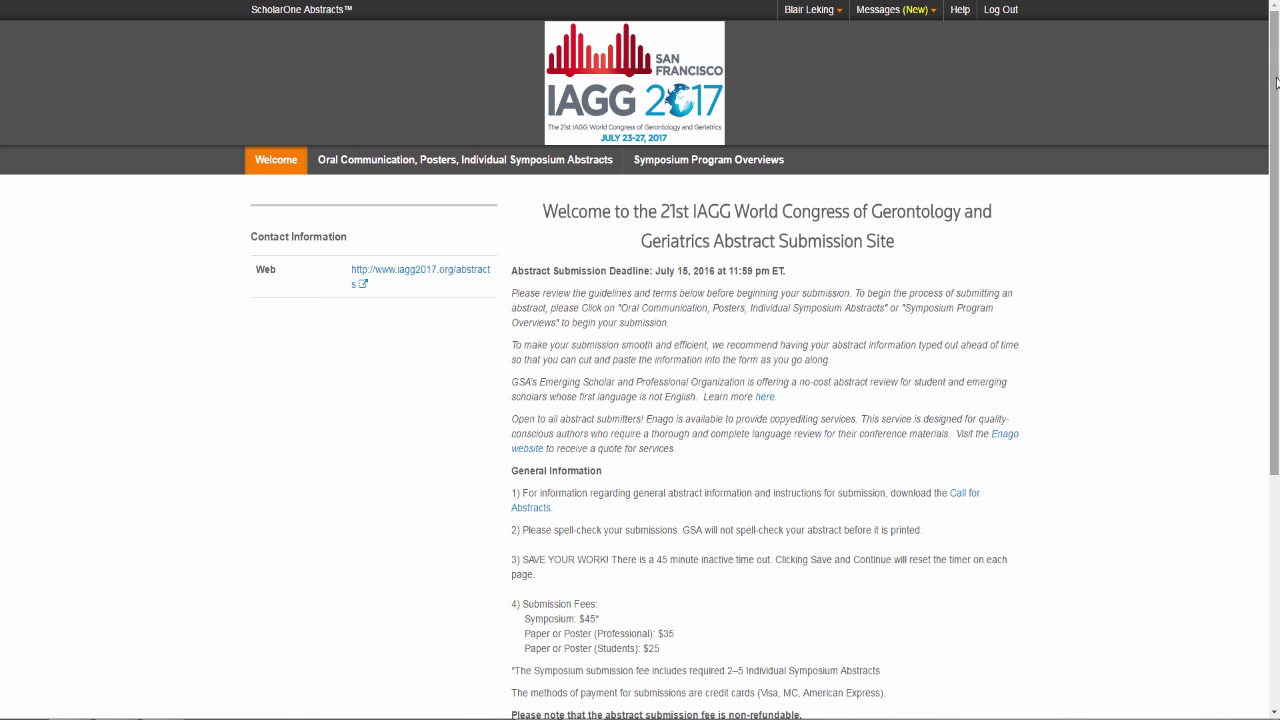
- Create a new submission under Oral Communication, Posters, Individual Symposium Abstracts with the format Oral Communication (Paper) or Poster
{"action": "left_click_drag", "start_coordinate": [1274, 84], "coordinate": [1266, 206]}
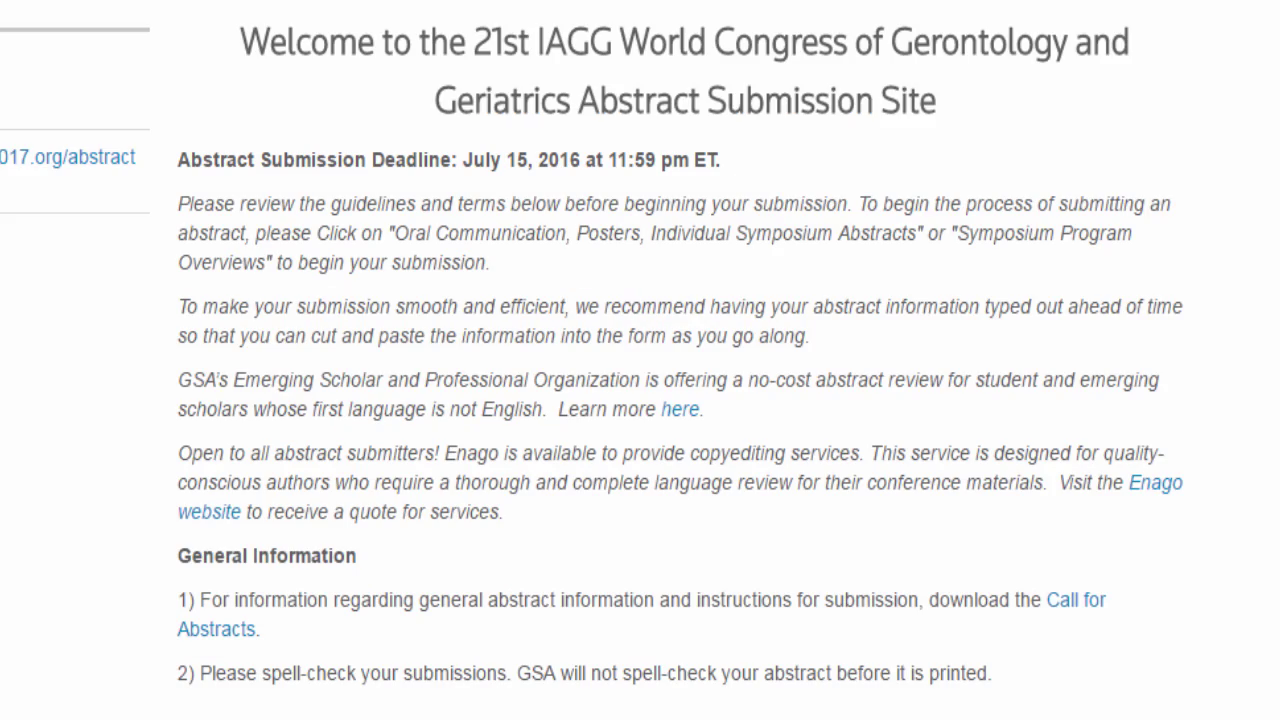
{"action": "scroll", "coordinate": [640, 360], "scroll_direction": "down", "scroll_amount": 5}
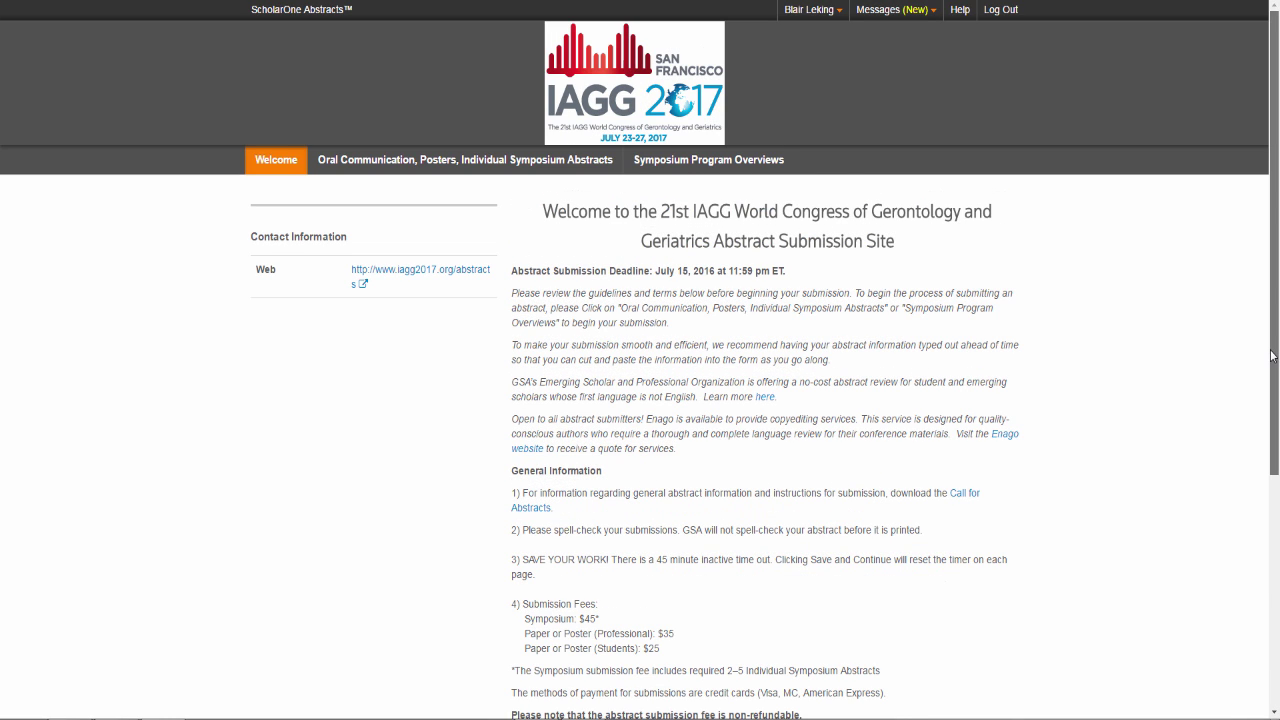
{"action": "left_click", "coordinate": [493, 166]}
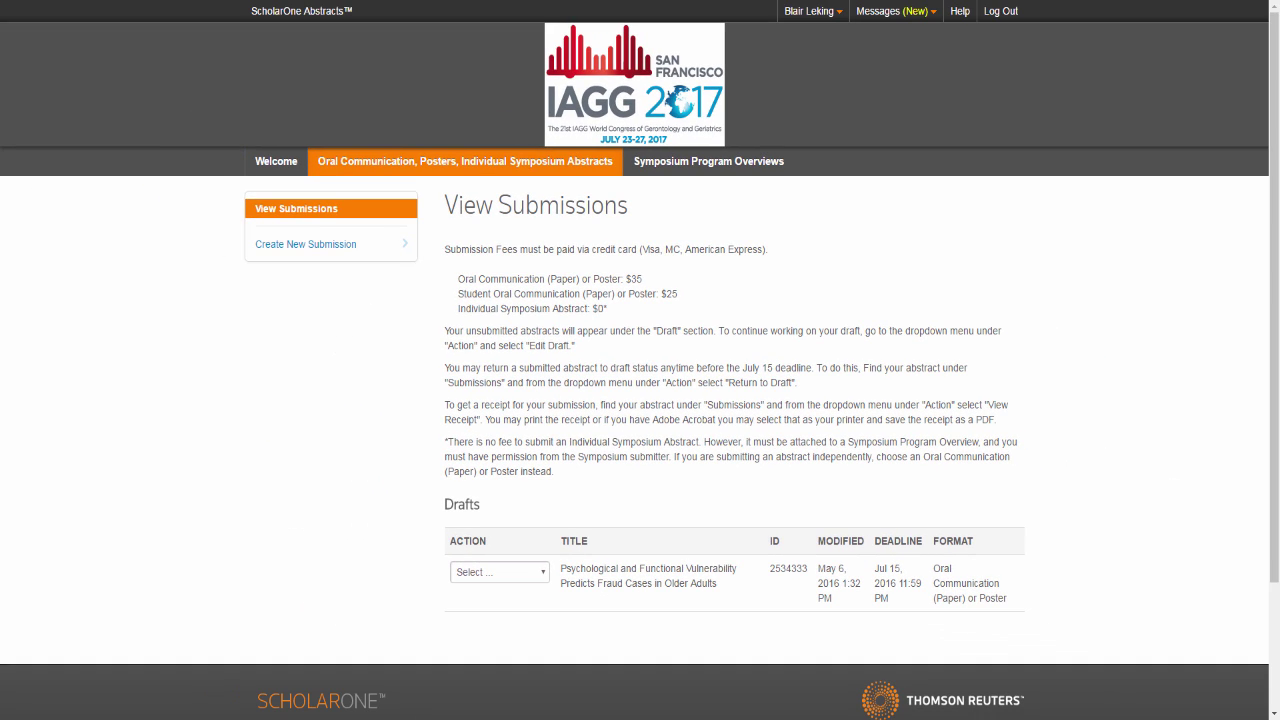
{"action": "left_click", "coordinate": [294, 254]}
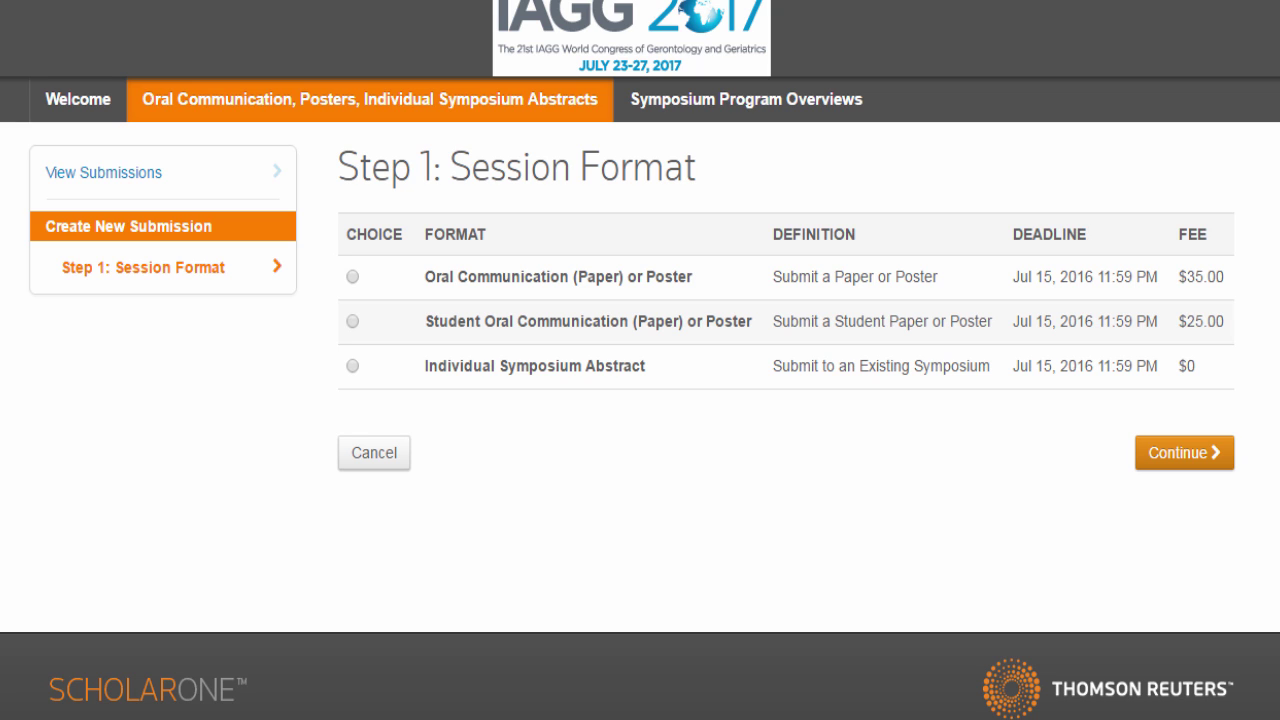
{"action": "left_click", "coordinate": [352, 277]}
{"action": "left_click", "coordinate": [1176, 456]}
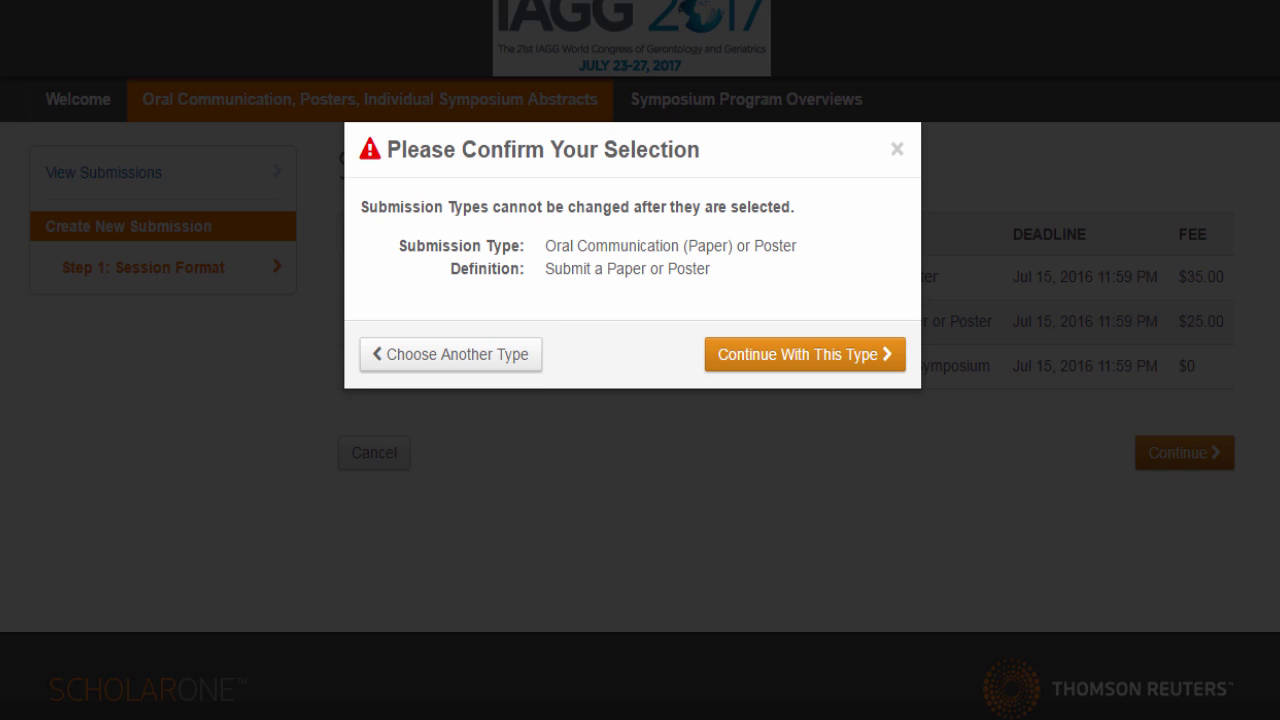
{"action": "left_click", "coordinate": [750, 366]}
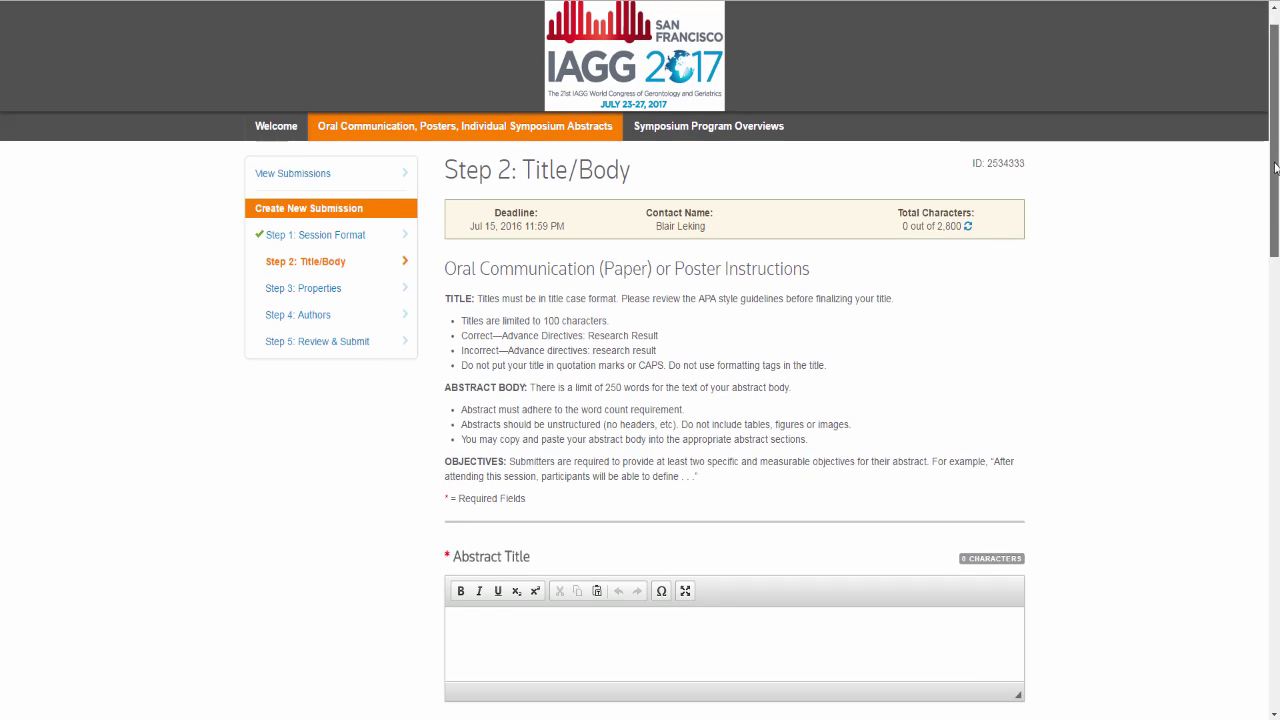
- Enter the abstract title "Psychological and Functional Vulnerability Predicts Fraud Cases in Older Adults" and fill in the abstract body text
{"action": "left_click_drag", "start_coordinate": [1275, 167], "coordinate": [1275, 422]}
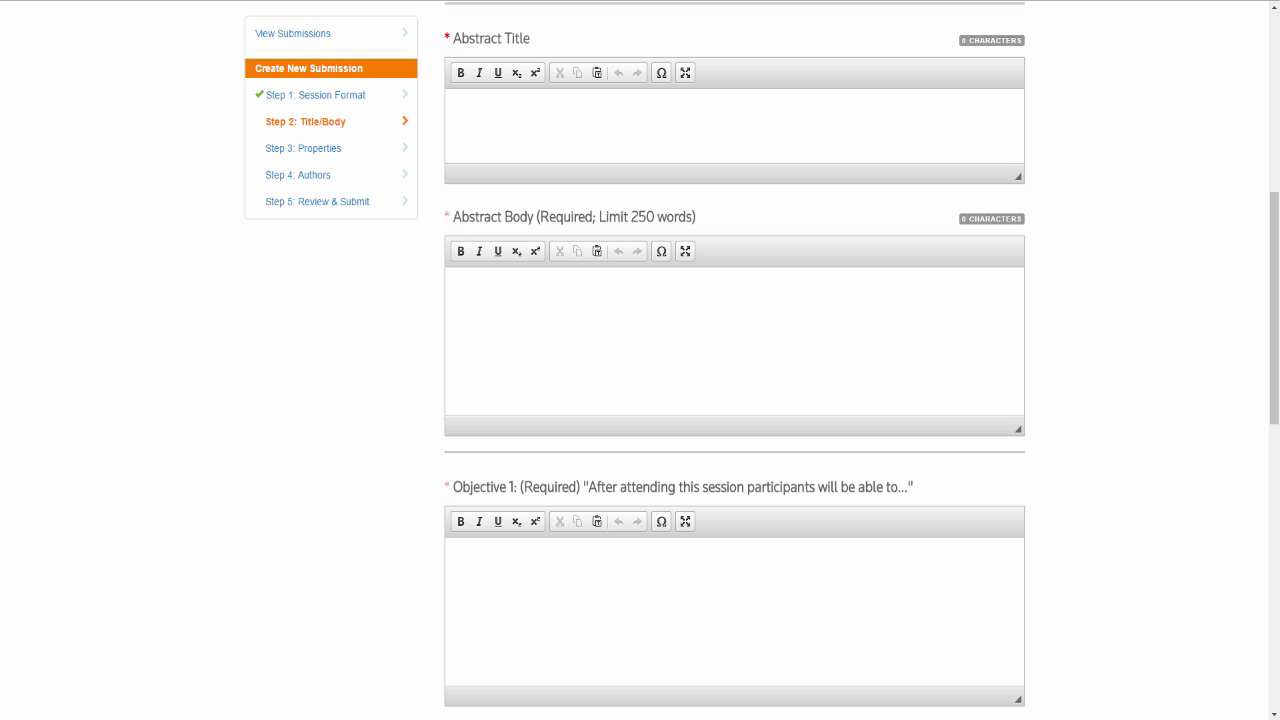
{"action": "type", "text": "Psycholo"}
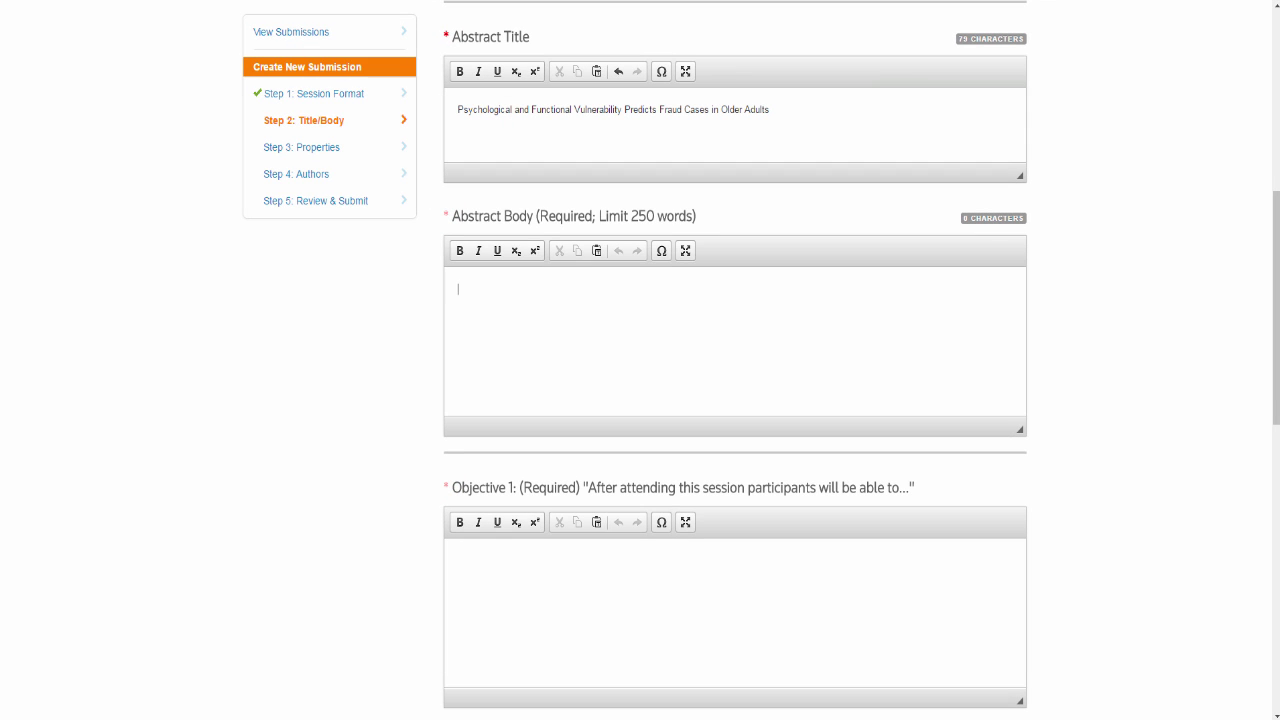
{"action": "type", "text": "Lich"}
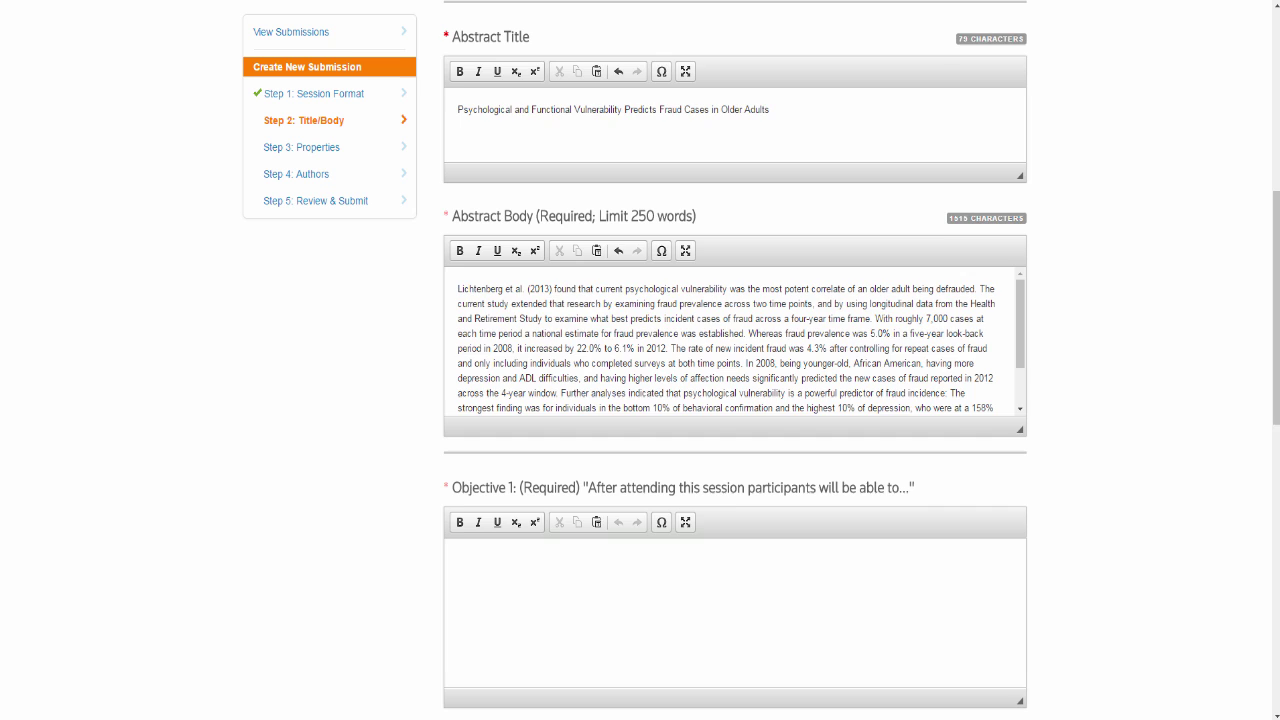
- Enter "Identifying risk factors for older aults with regard to being the victim of fraud" as Objective 1 and describe fraud's rising national prevalence in Objective 2
{"action": "scroll", "coordinate": [735, 400], "scroll_direction": "down", "scroll_amount": 5}
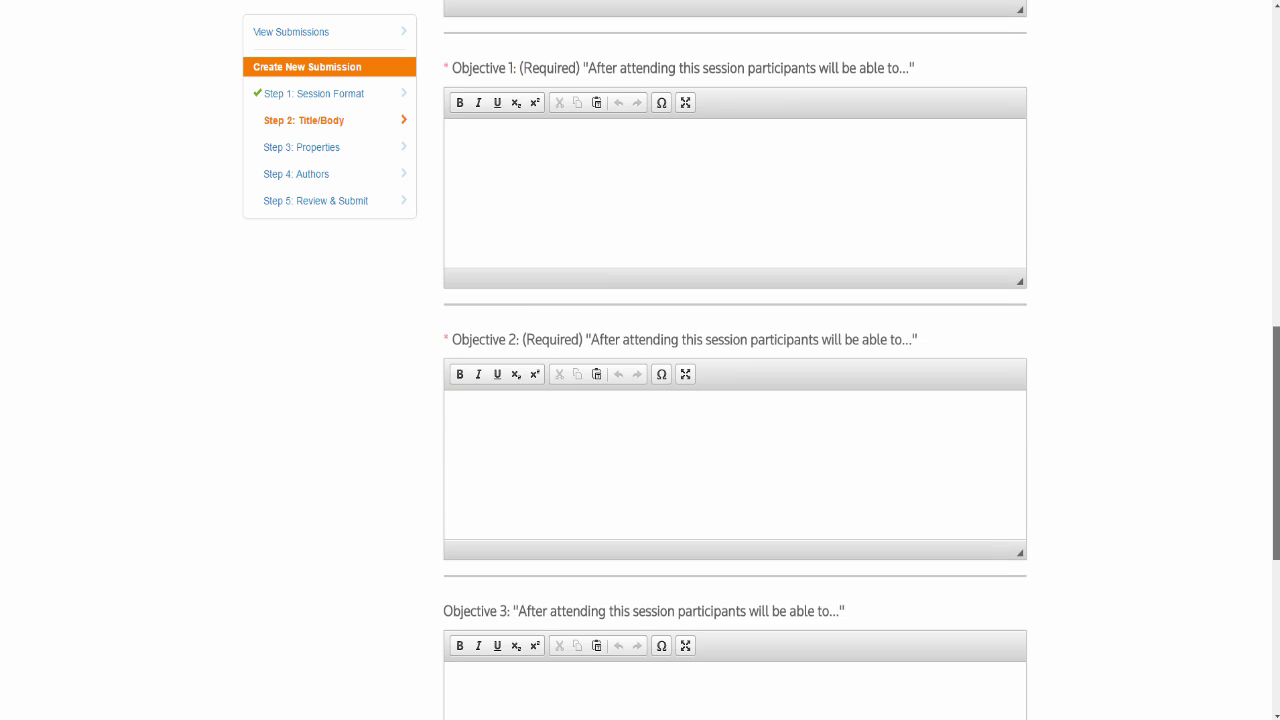
{"action": "left_click", "coordinate": [460, 88]}
{"action": "type", "text": "Identifying"}
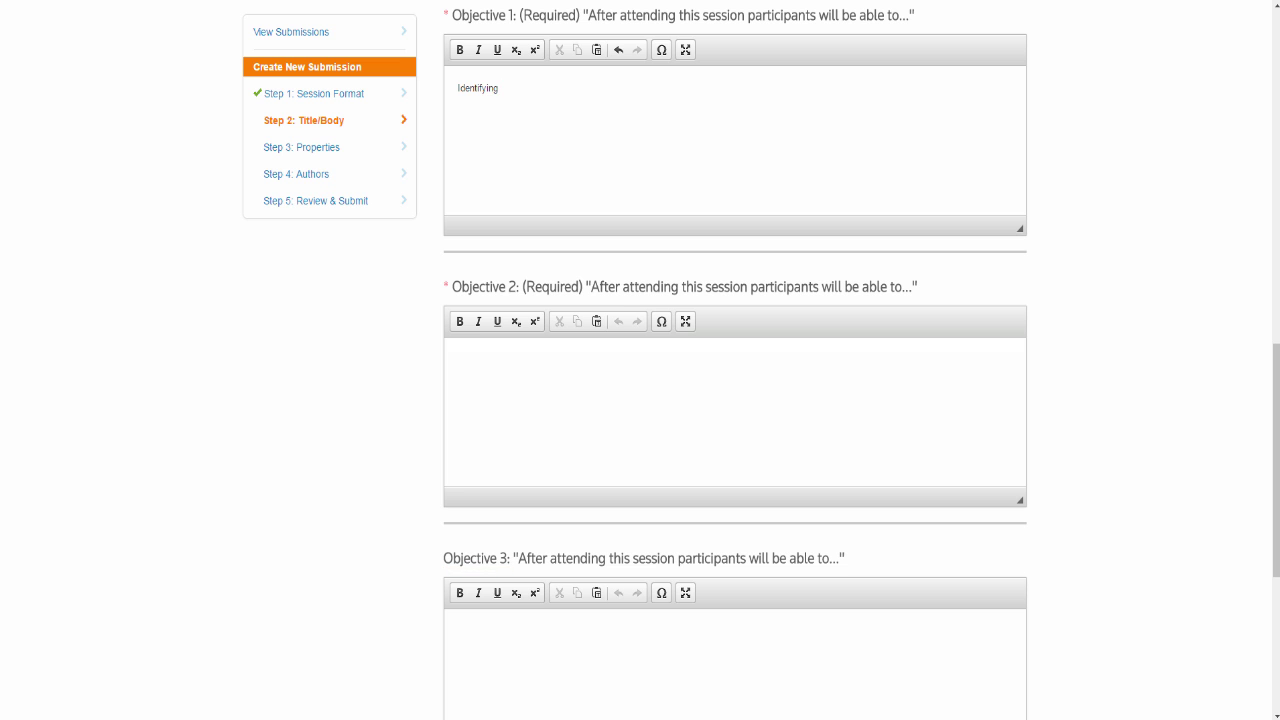
{"action": "type", "text": " risk factors for older aults with regard to being the victim of fraud"}
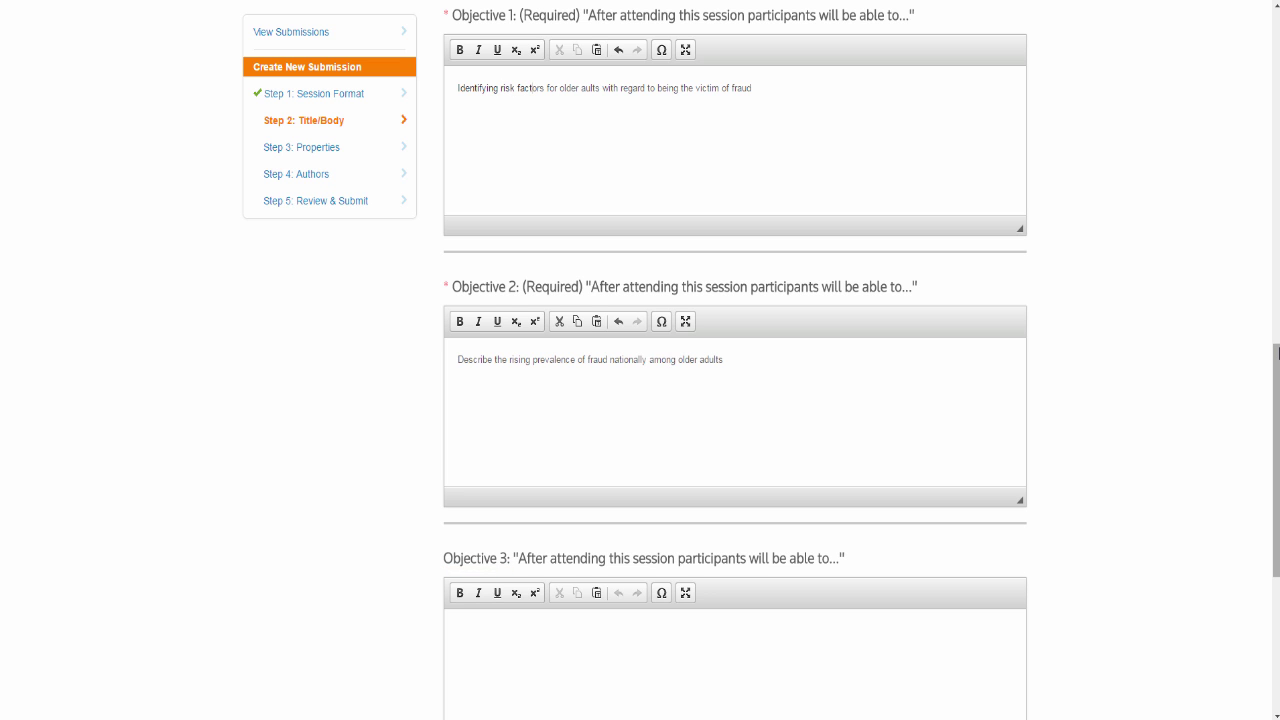
- Leave Objective 3 empty, save the Title/Body step and continue to Properties
{"action": "scroll", "coordinate": [1277, 352], "scroll_direction": "down", "scroll_amount": 4}
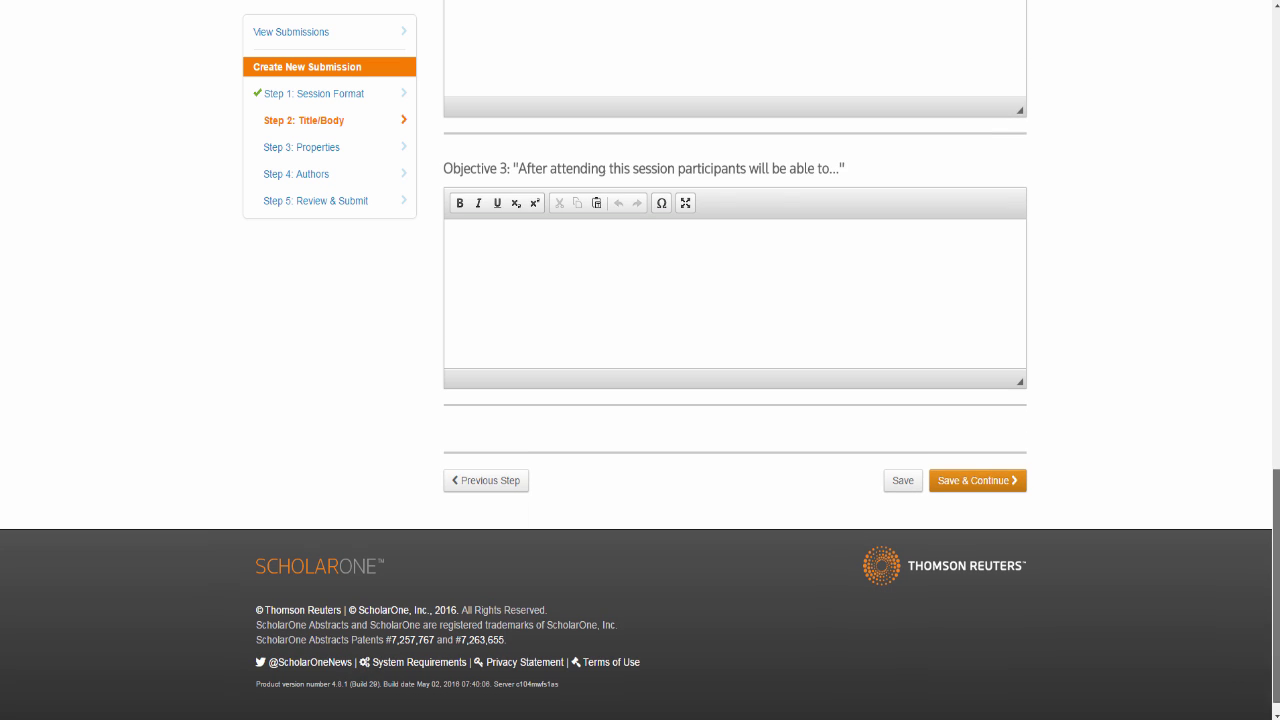
{"action": "left_click_drag", "start_coordinate": [1276, 587], "coordinate": [1276, 592]}
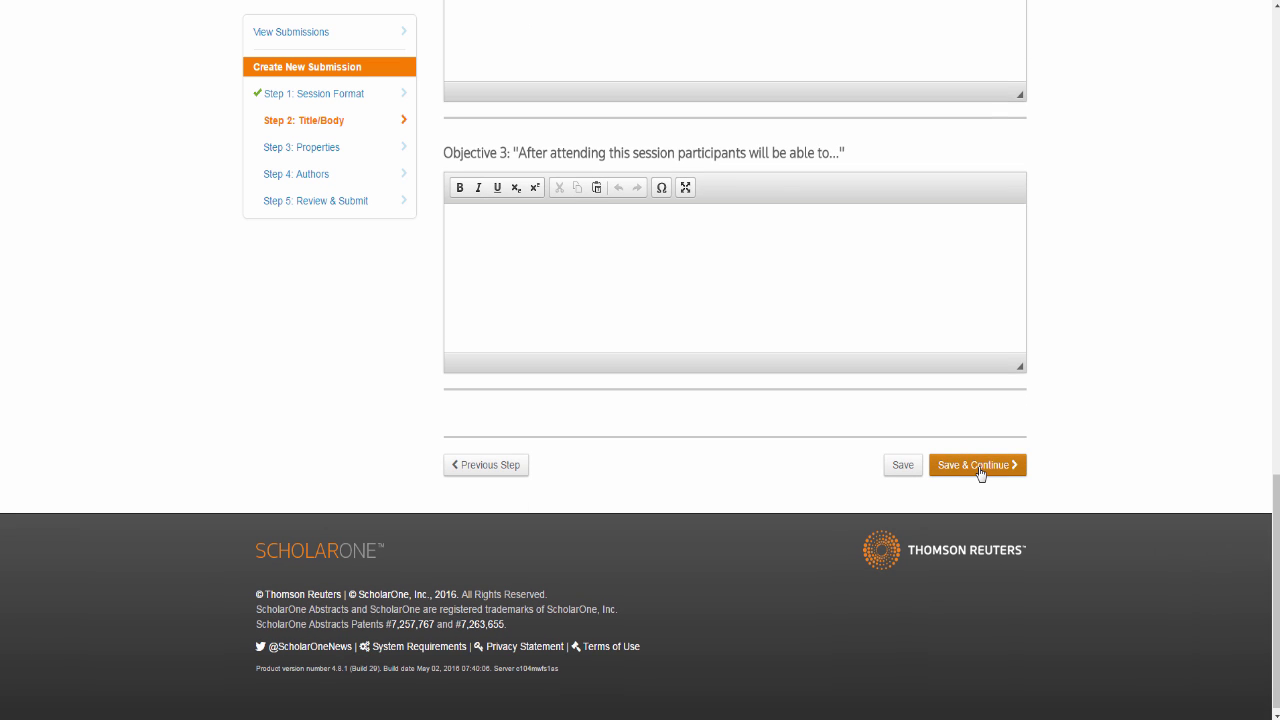
{"action": "left_click", "coordinate": [976, 465]}
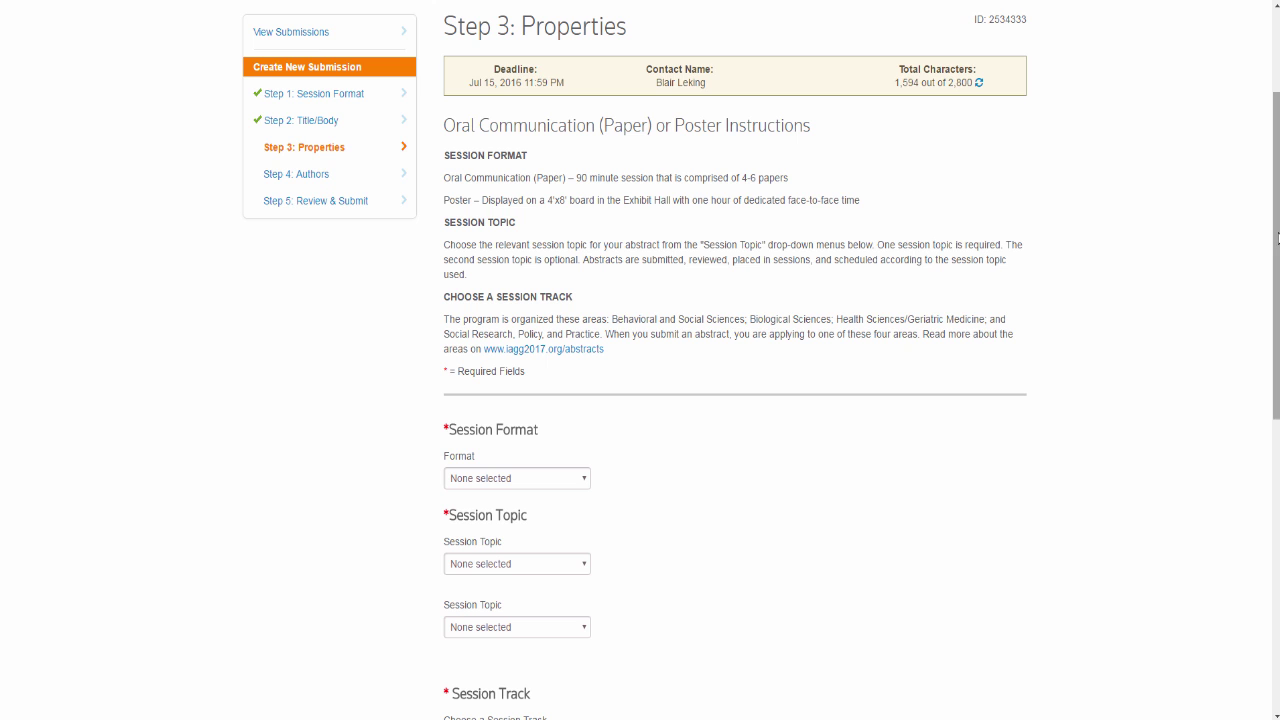
- Set the session format to Oral Communication (Paper) and the two session topics to Age Discrimination and Aging-in-Place
{"action": "left_click_drag", "start_coordinate": [1278, 254], "coordinate": [1278, 442]}
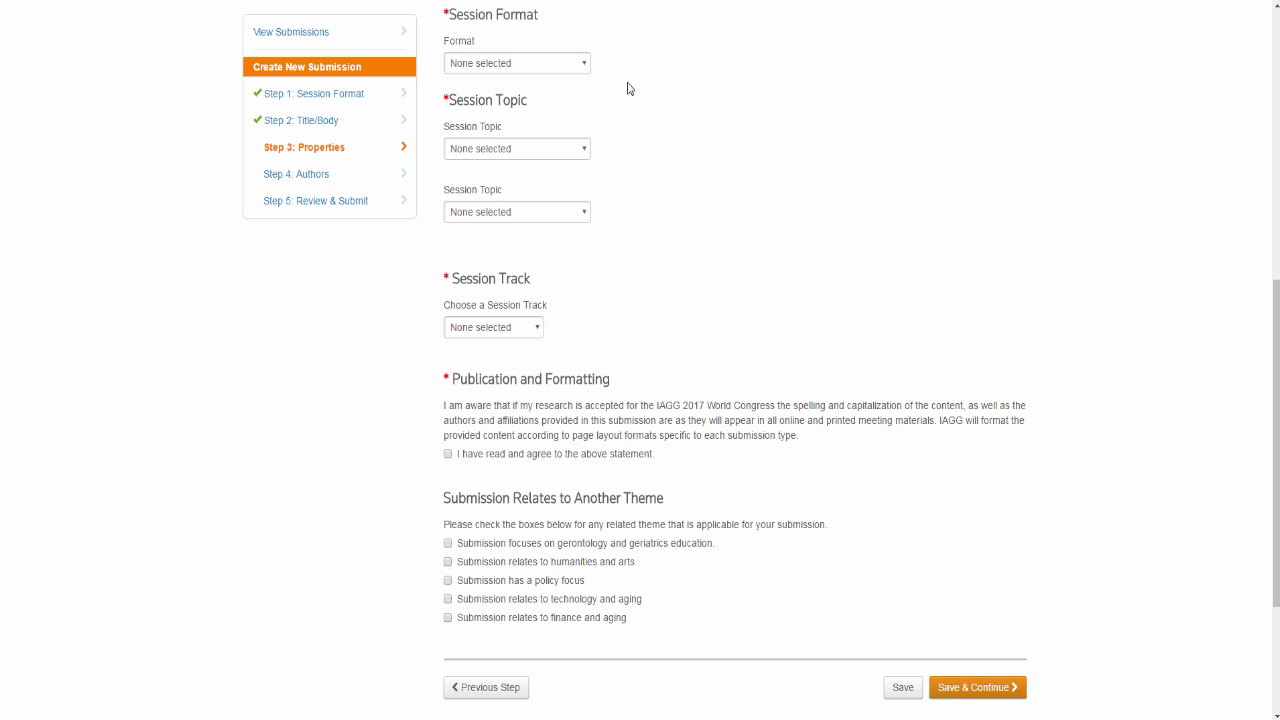
{"action": "left_click", "coordinate": [586, 66]}
{"action": "left_click", "coordinate": [586, 95]}
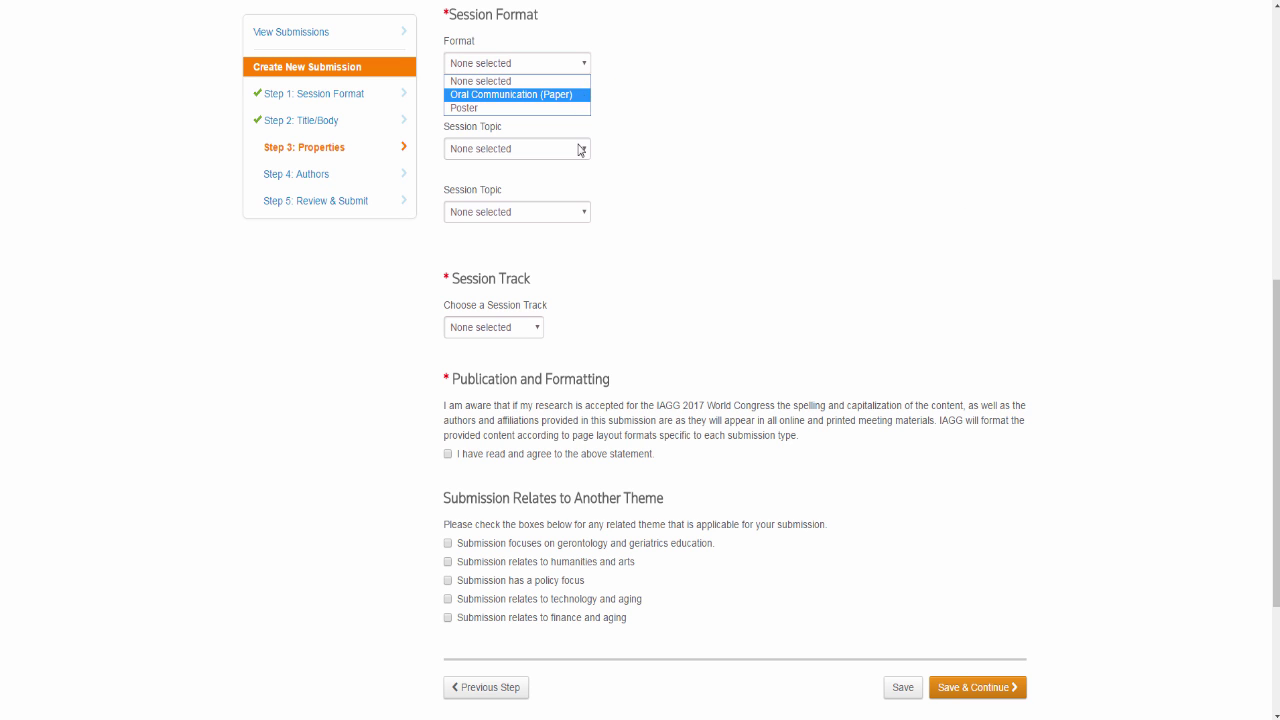
{"action": "left_click", "coordinate": [581, 150]}
{"action": "left_click", "coordinate": [578, 193]}
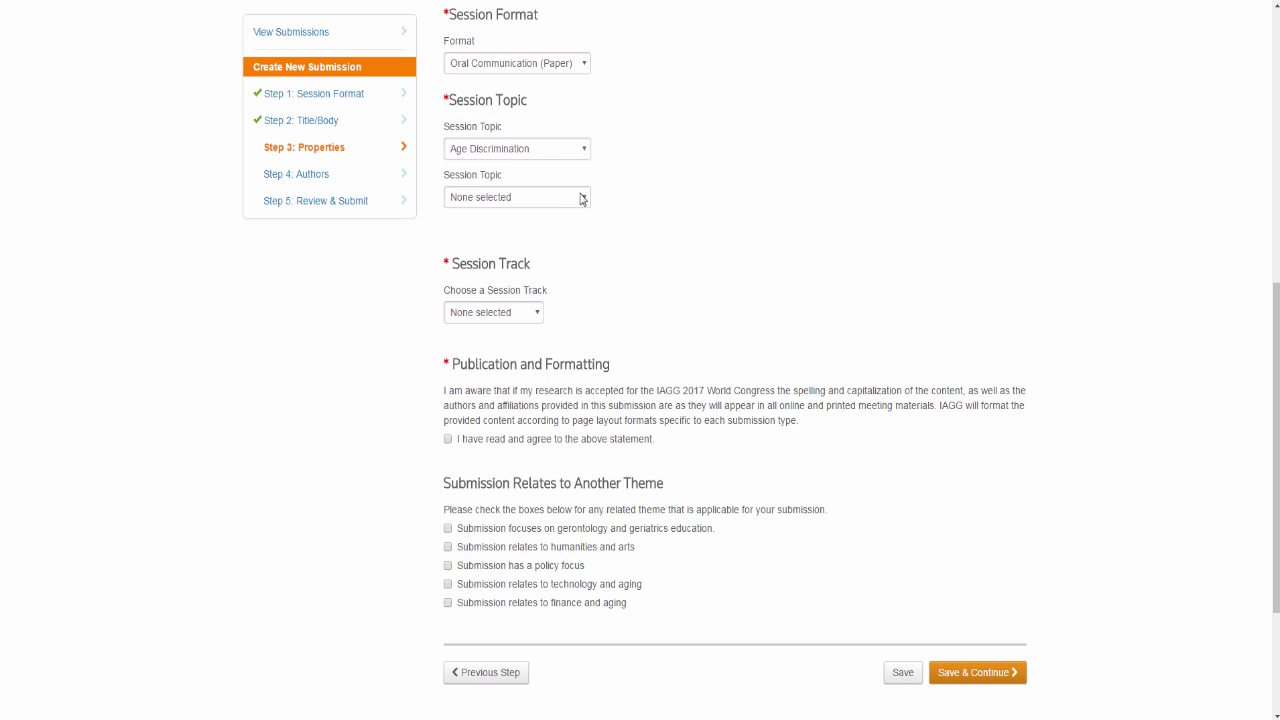
{"action": "left_click", "coordinate": [583, 197]}
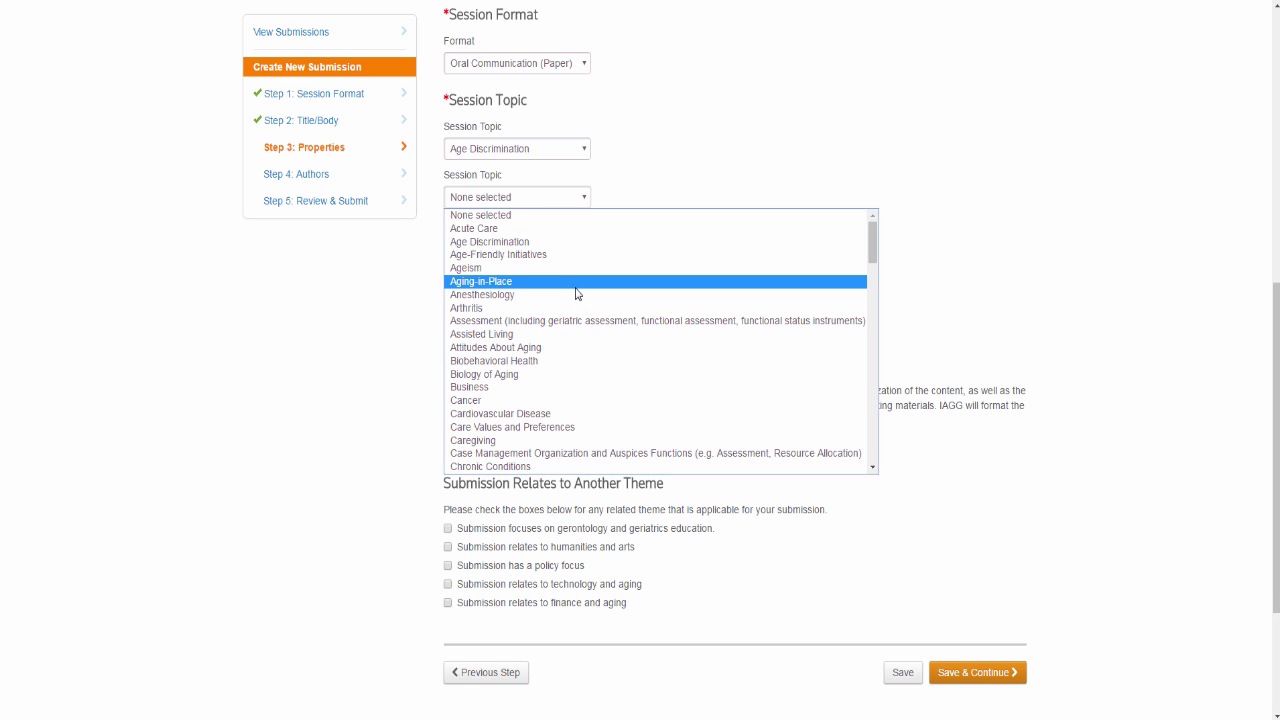
{"action": "left_click", "coordinate": [576, 286]}
- Choose the Behavioral and Social Sciences session track and agree to the Publication and Formatting statement
{"action": "left_click", "coordinate": [531, 297]}
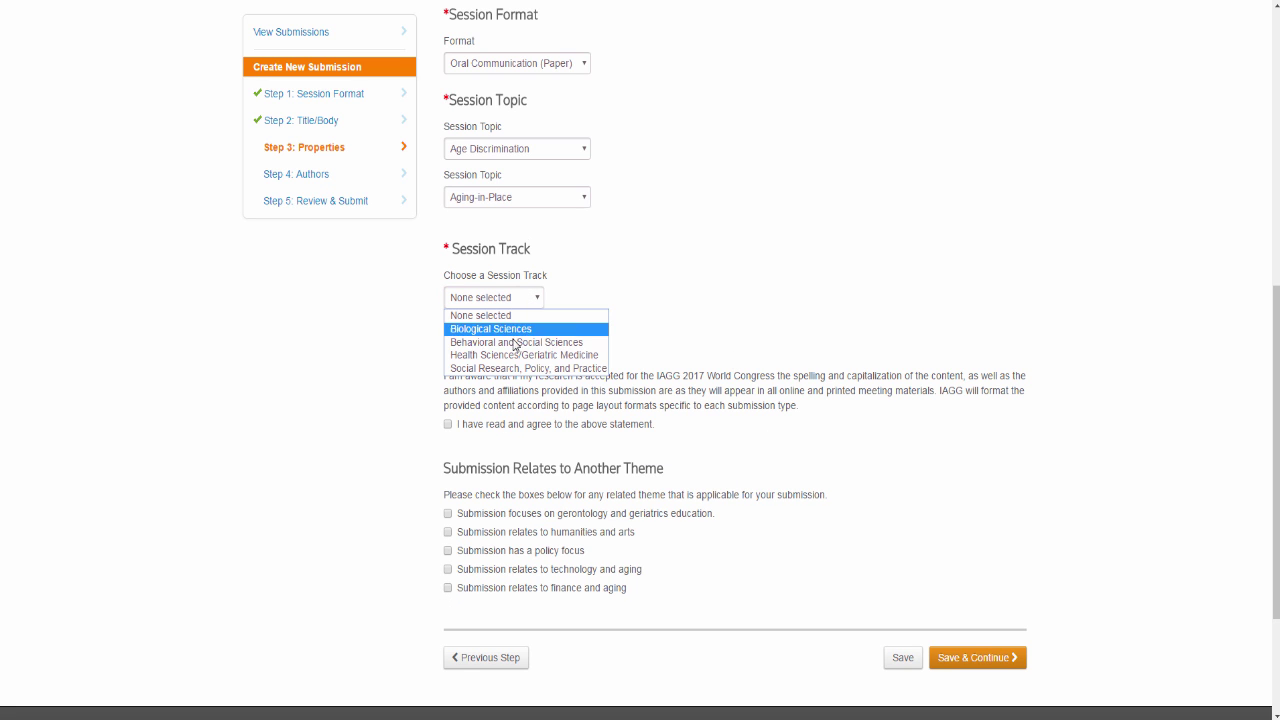
{"action": "left_click", "coordinate": [515, 343]}
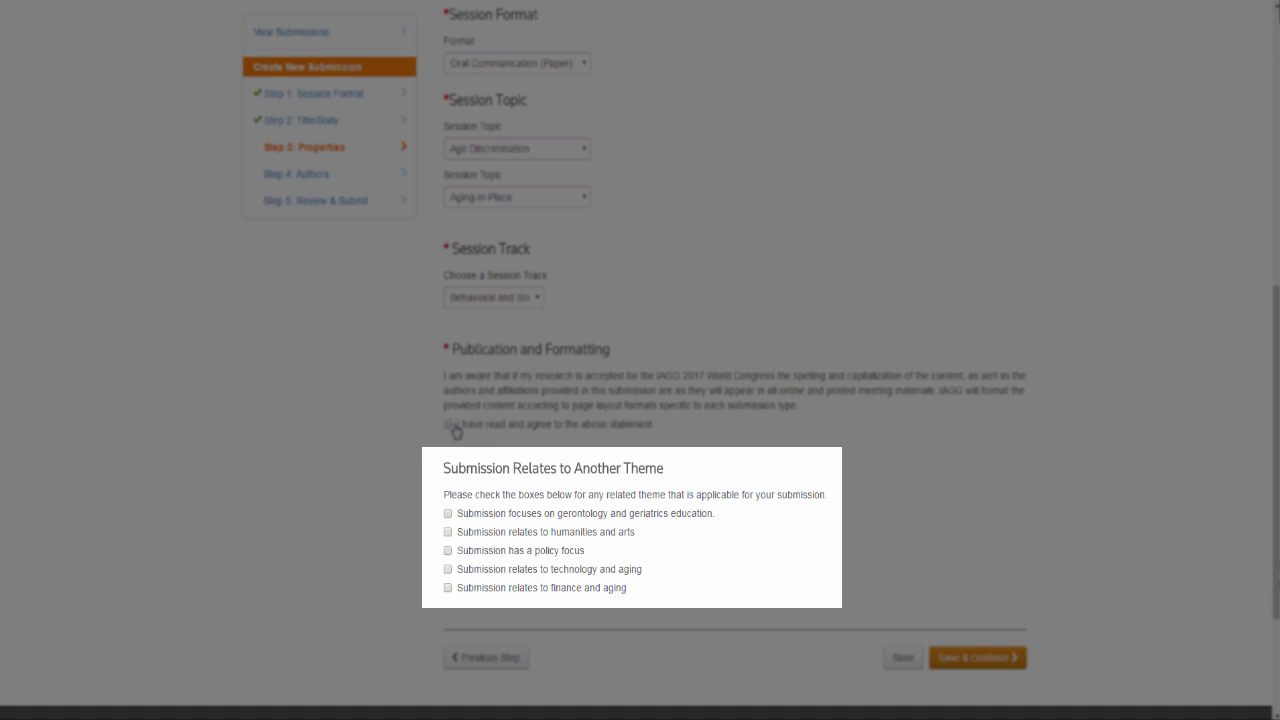
{"action": "left_click", "coordinate": [448, 425]}
- Mark the submission as relating to humanities and arts and to technology and aging, and save the properties to continue to Authors
{"action": "left_click", "coordinate": [448, 532]}
{"action": "left_click", "coordinate": [448, 569]}
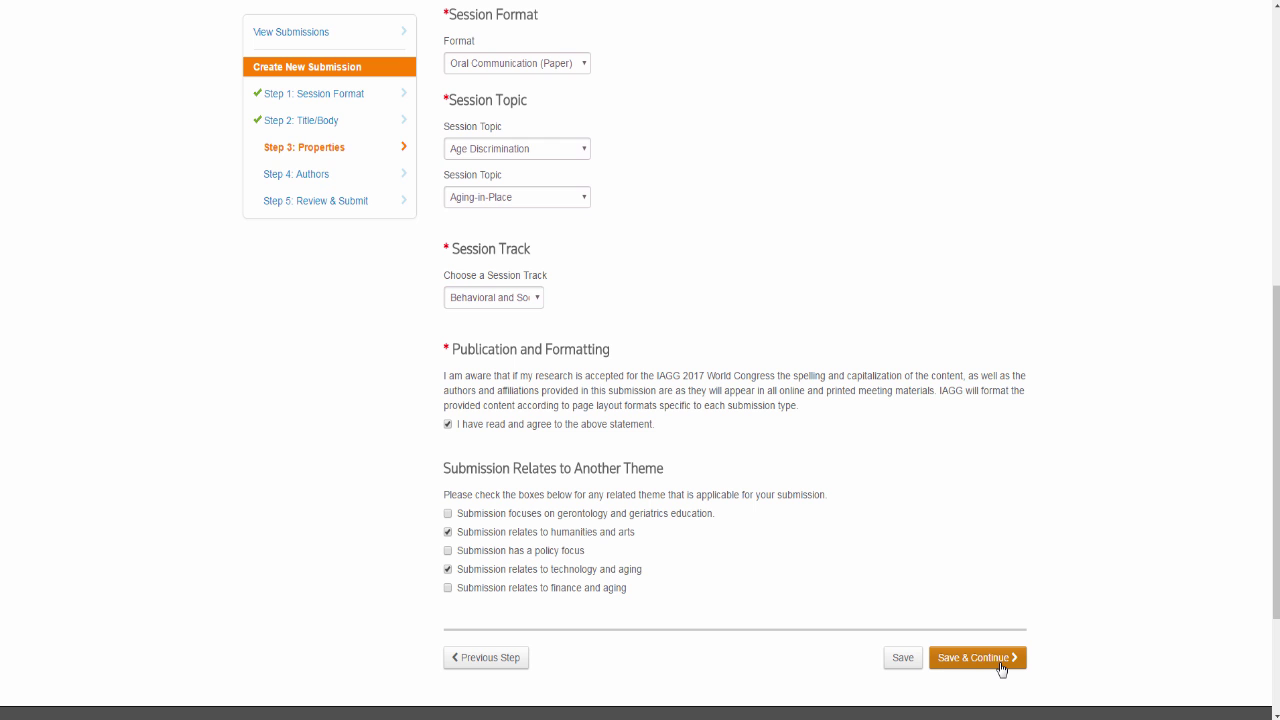
{"action": "left_click", "coordinate": [1001, 658]}
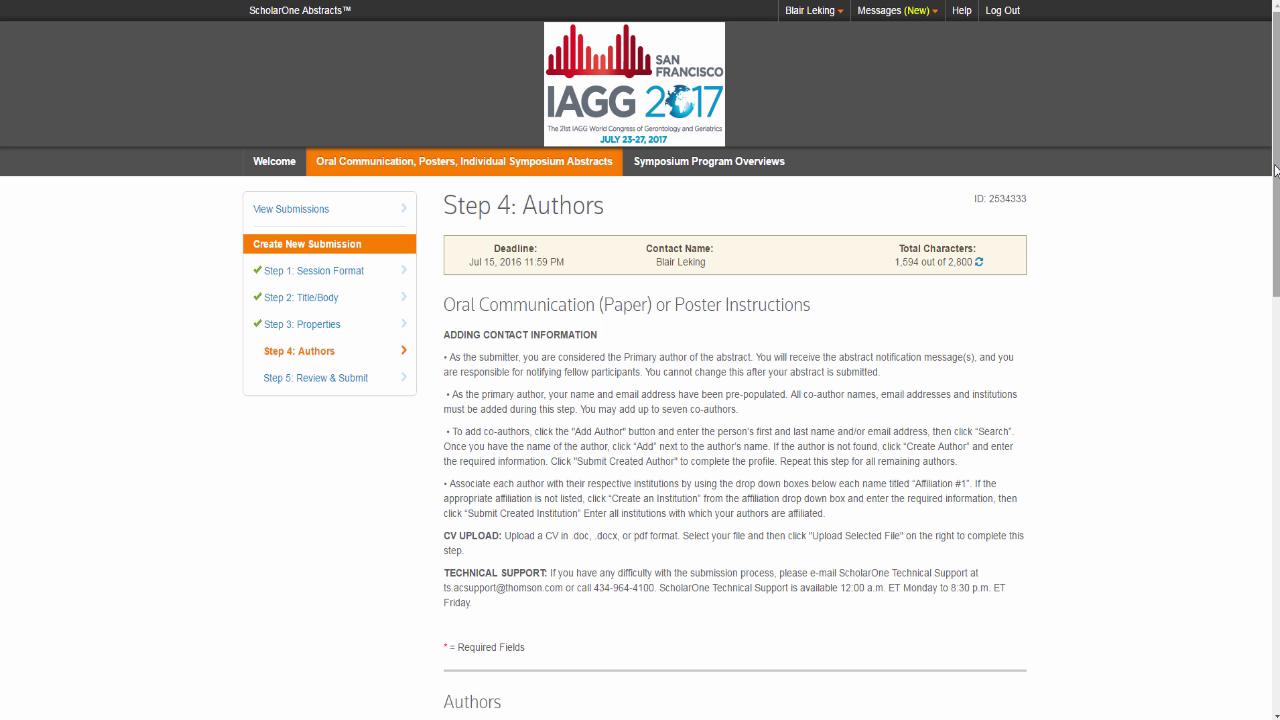
- Start a new institution for the primary author's Affiliation #1 and name it Wayne State University
{"action": "left_click_drag", "start_coordinate": [1275, 180], "coordinate": [1275, 242]}
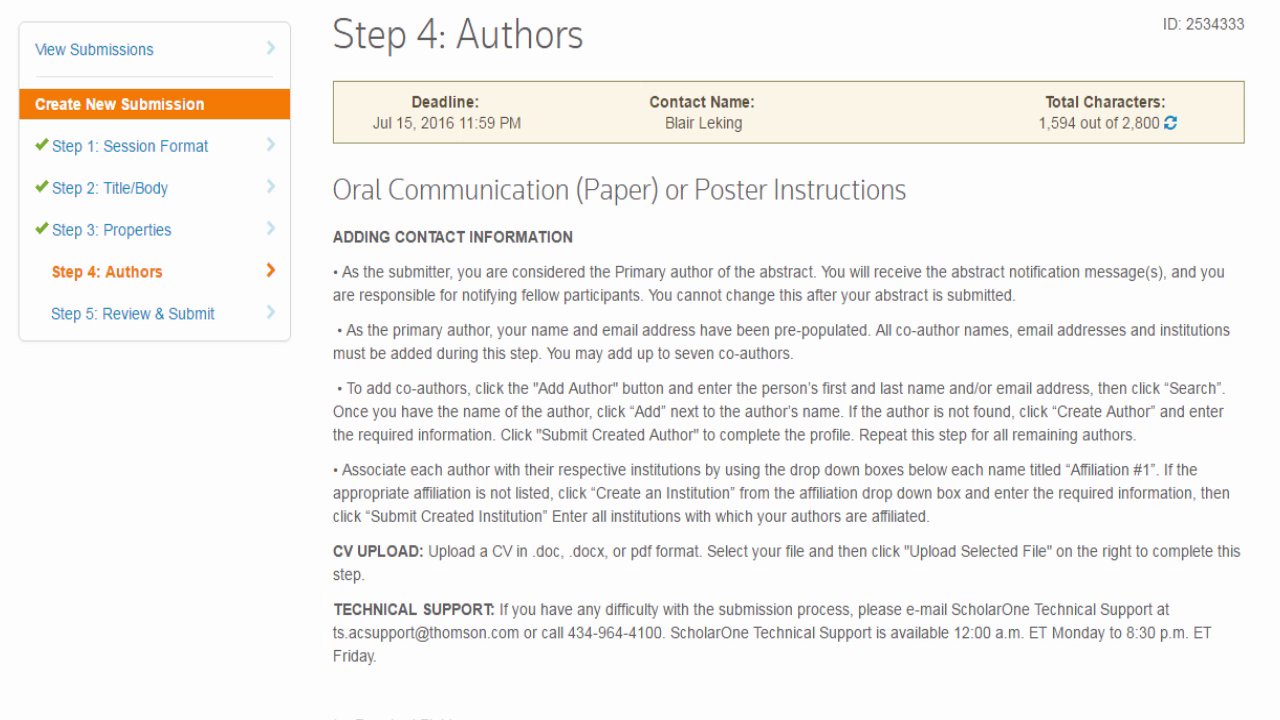
{"action": "scroll", "coordinate": [789, 360], "scroll_direction": "down", "scroll_amount": 8}
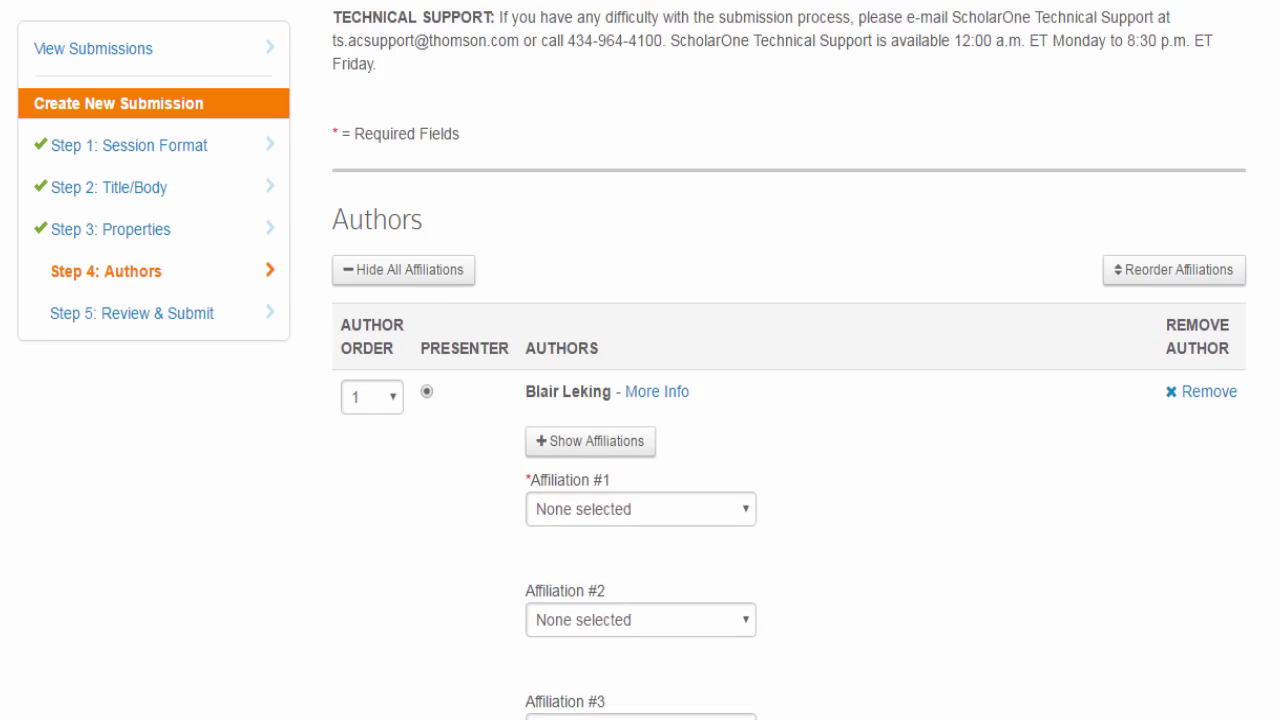
{"action": "scroll", "coordinate": [789, 360], "scroll_direction": "down", "scroll_amount": 1}
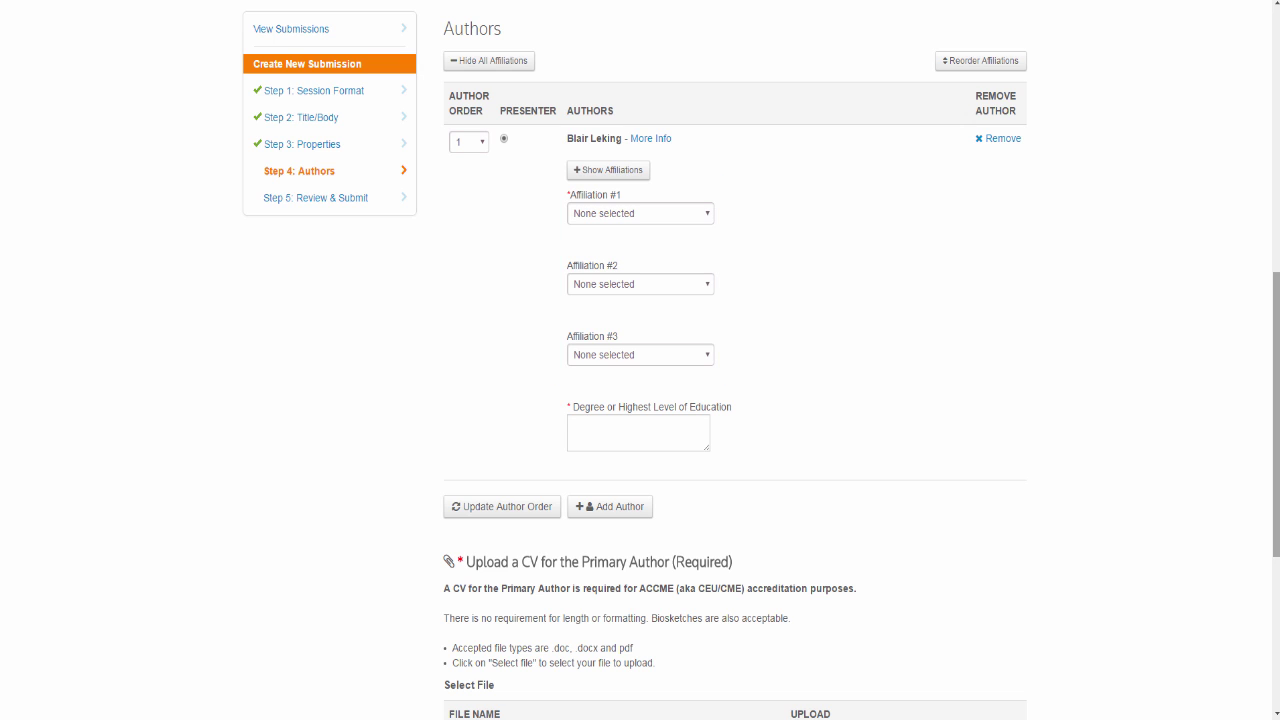
{"action": "left_click", "coordinate": [709, 214]}
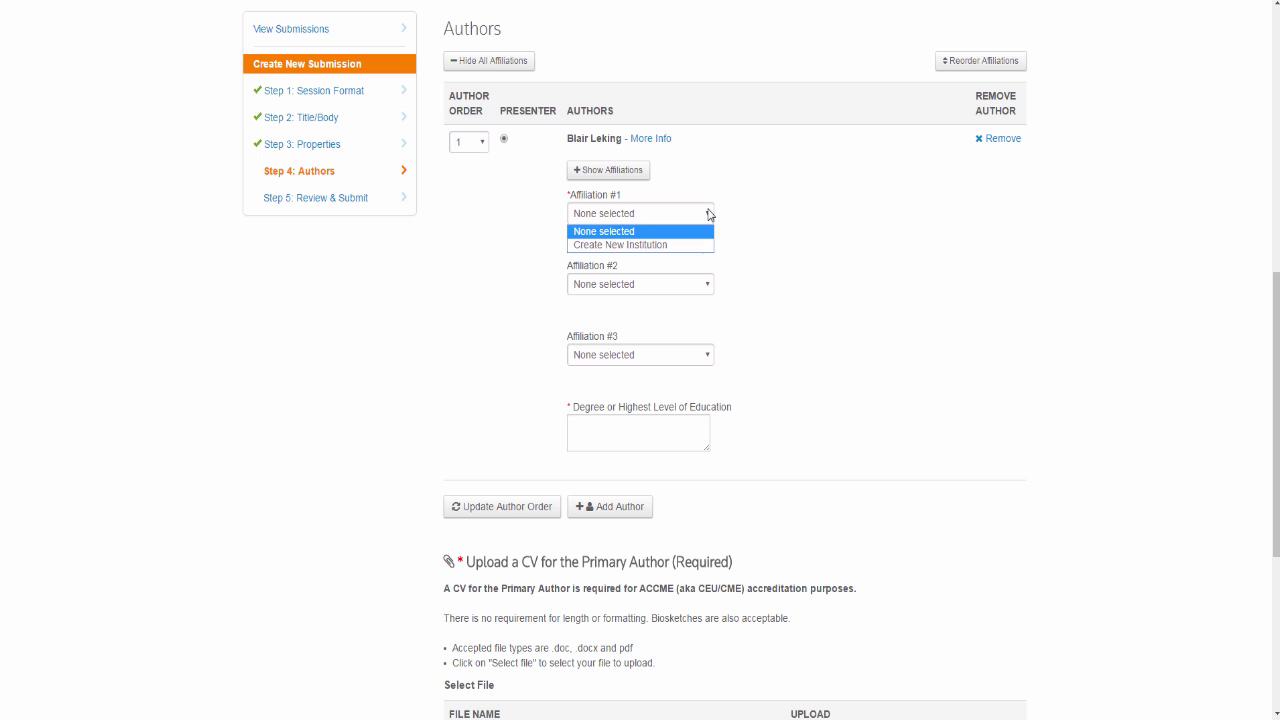
{"action": "left_click", "coordinate": [700, 245]}
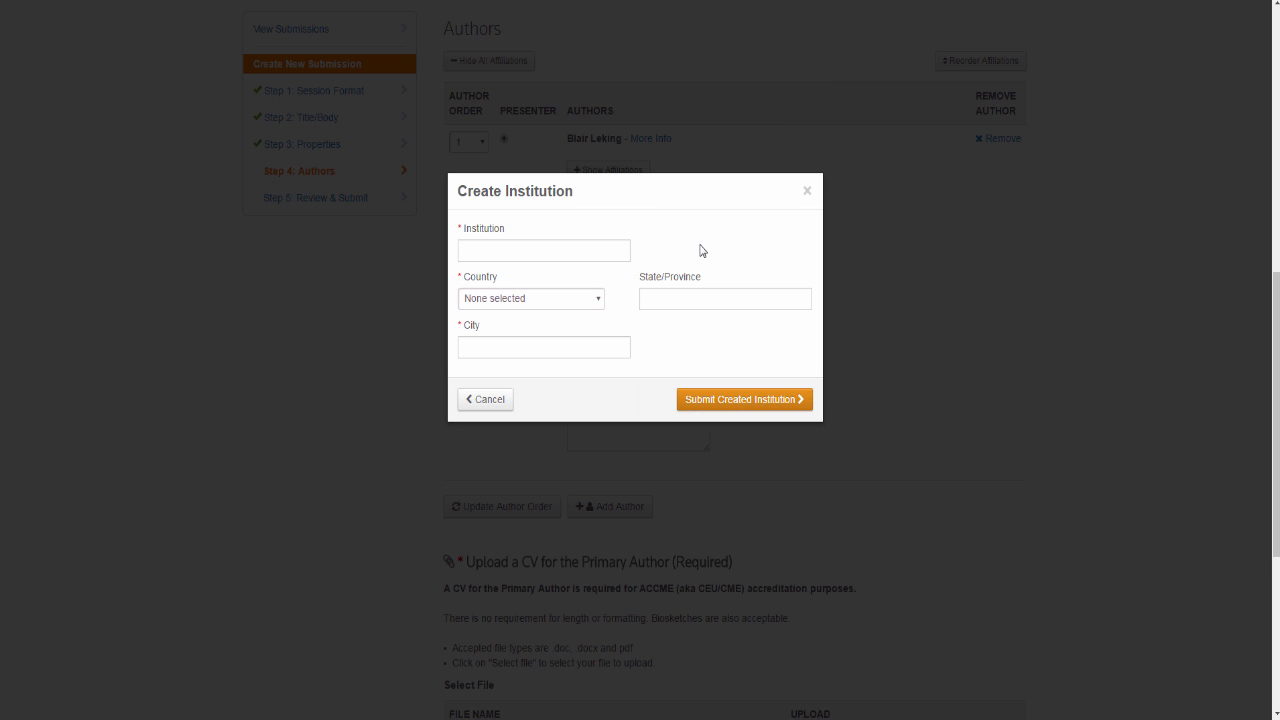
{"action": "type", "text": "Wayne State University"}
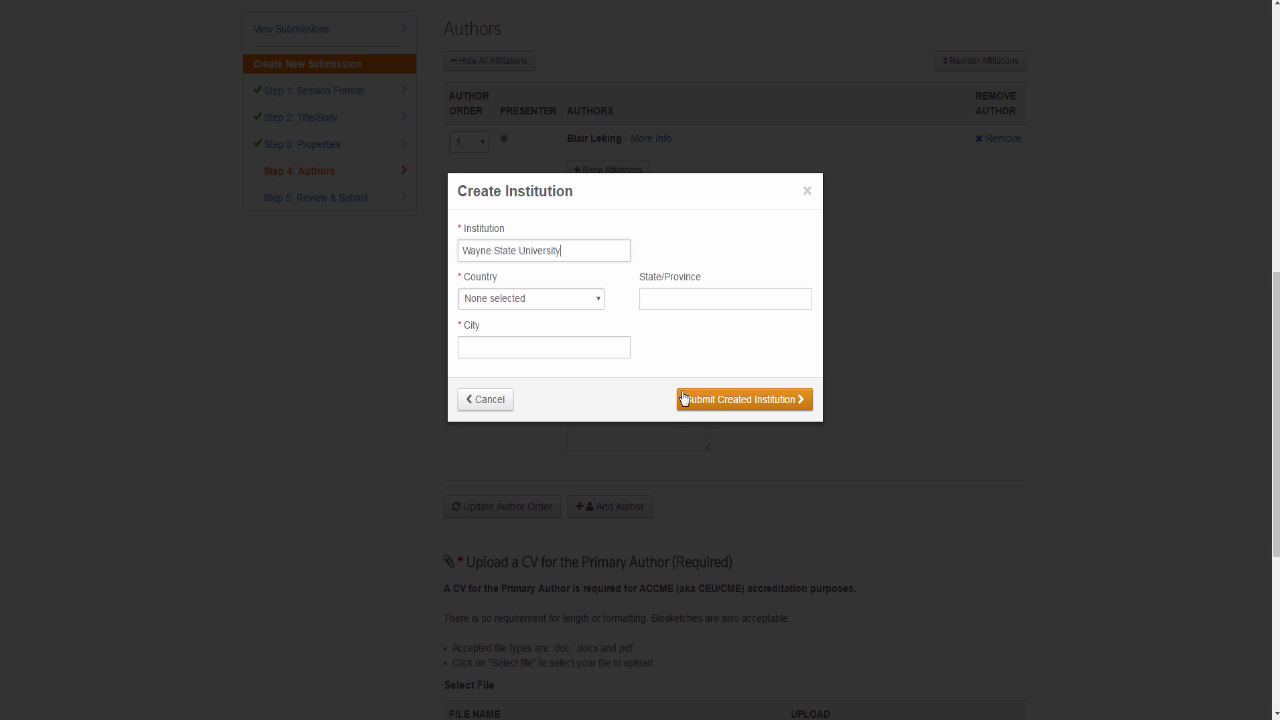
- Set the institution's country to United States, state to Michigan and city to Detroit, and submit it
{"action": "left_click", "coordinate": [597, 302]}
{"action": "left_click", "coordinate": [638, 303]}
{"action": "left_click", "coordinate": [763, 298]}
{"action": "scroll", "coordinate": [883, 429], "scroll_direction": "down", "scroll_amount": 5}
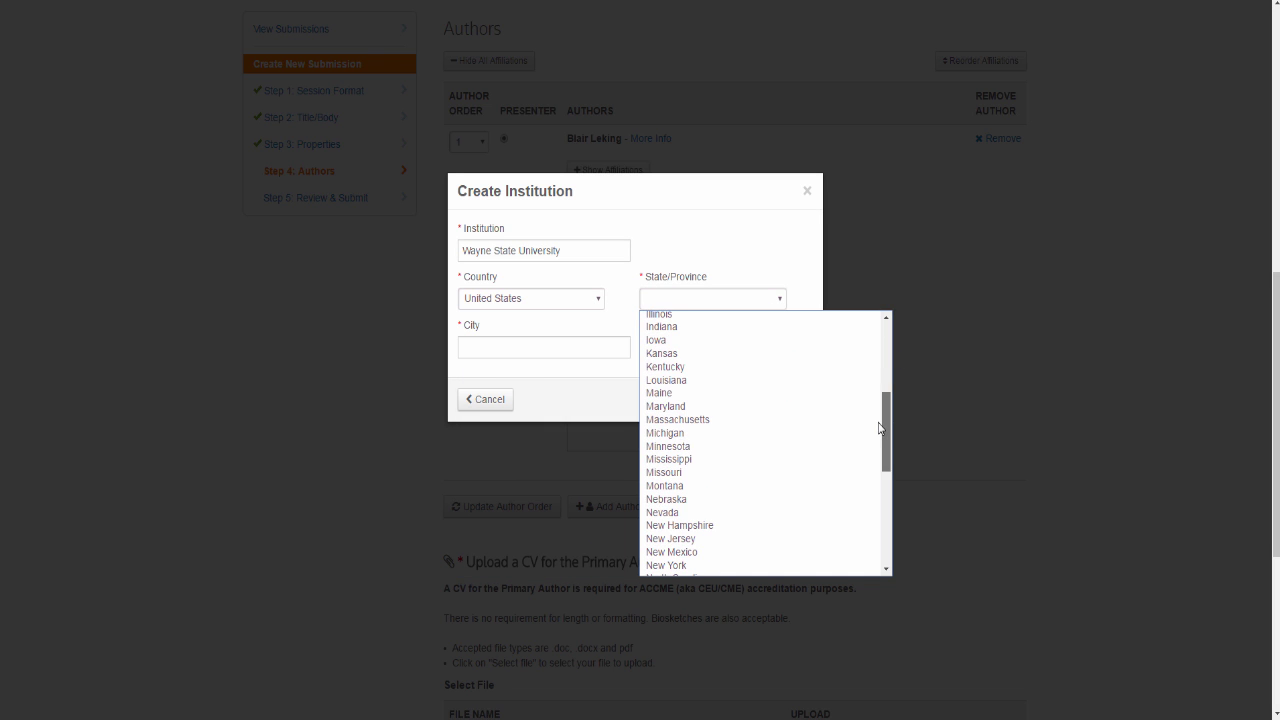
{"action": "left_click", "coordinate": [700, 425]}
{"action": "type", "text": "Detroit"}
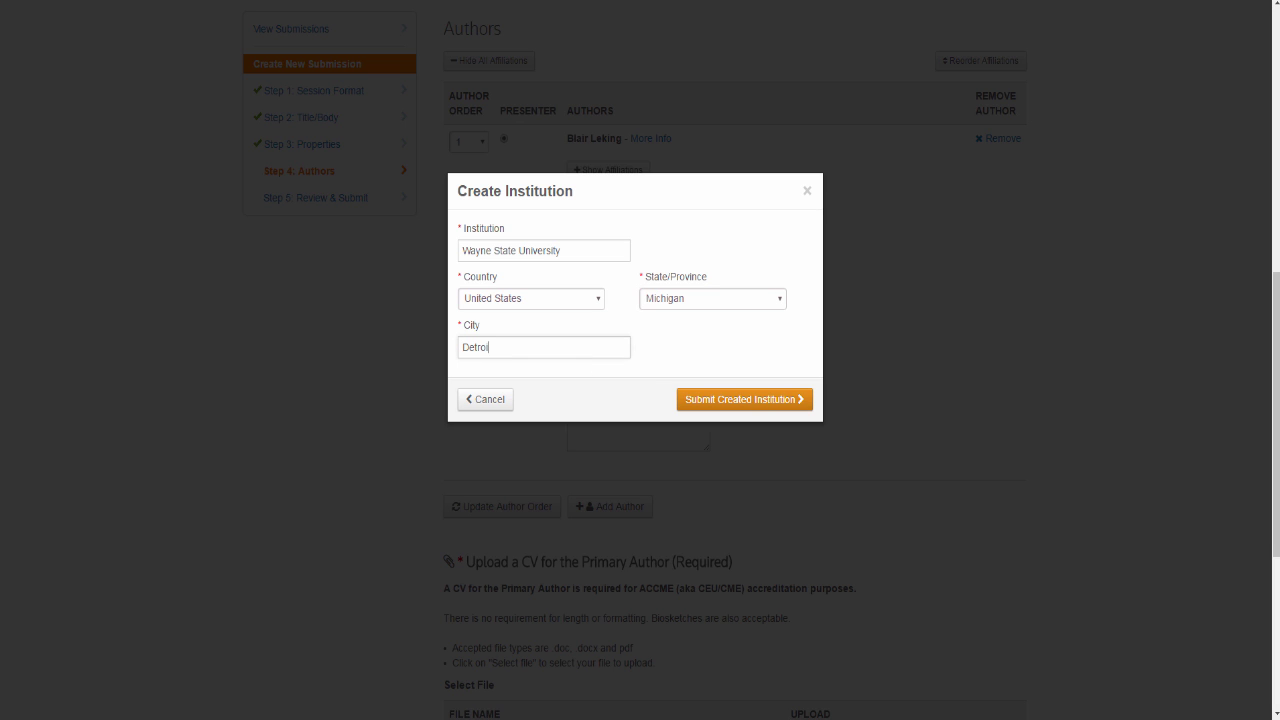
{"action": "left_click", "coordinate": [739, 405]}
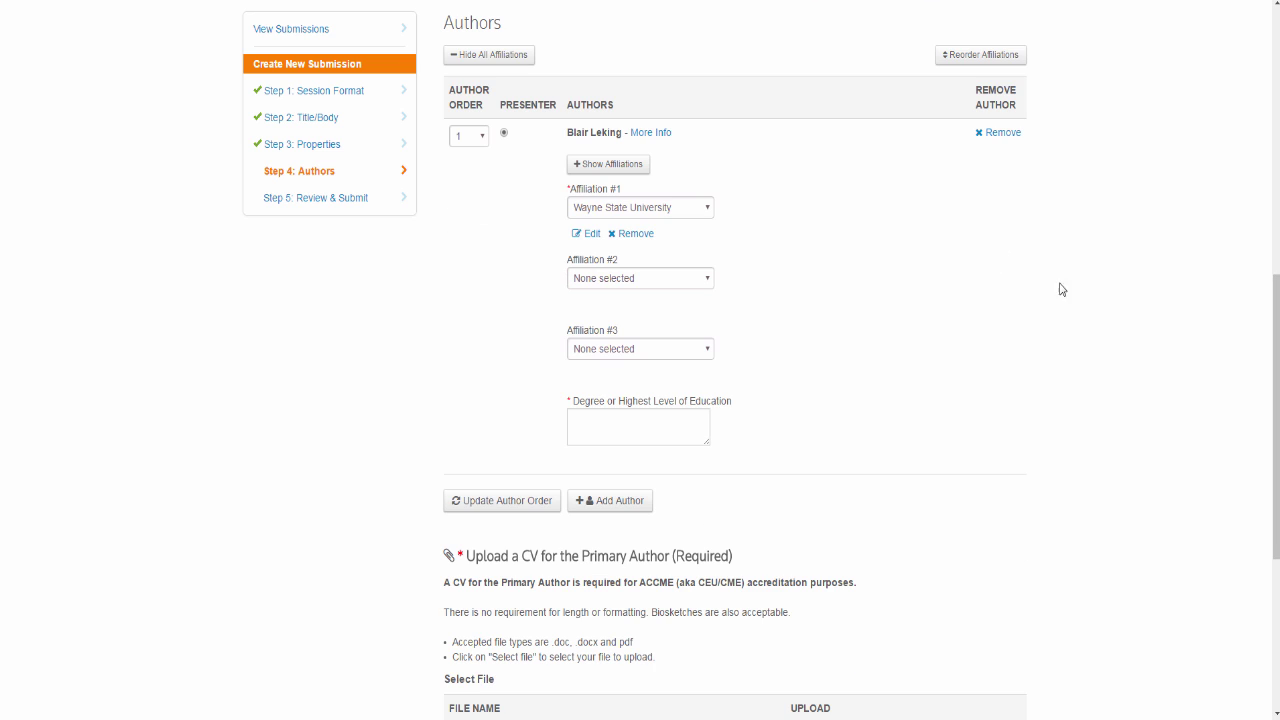
- Choose Wayne State University as Affiliation #1 and enter Ph.D. as the author's degree or highest level of education
{"action": "left_click", "coordinate": [708, 210]}
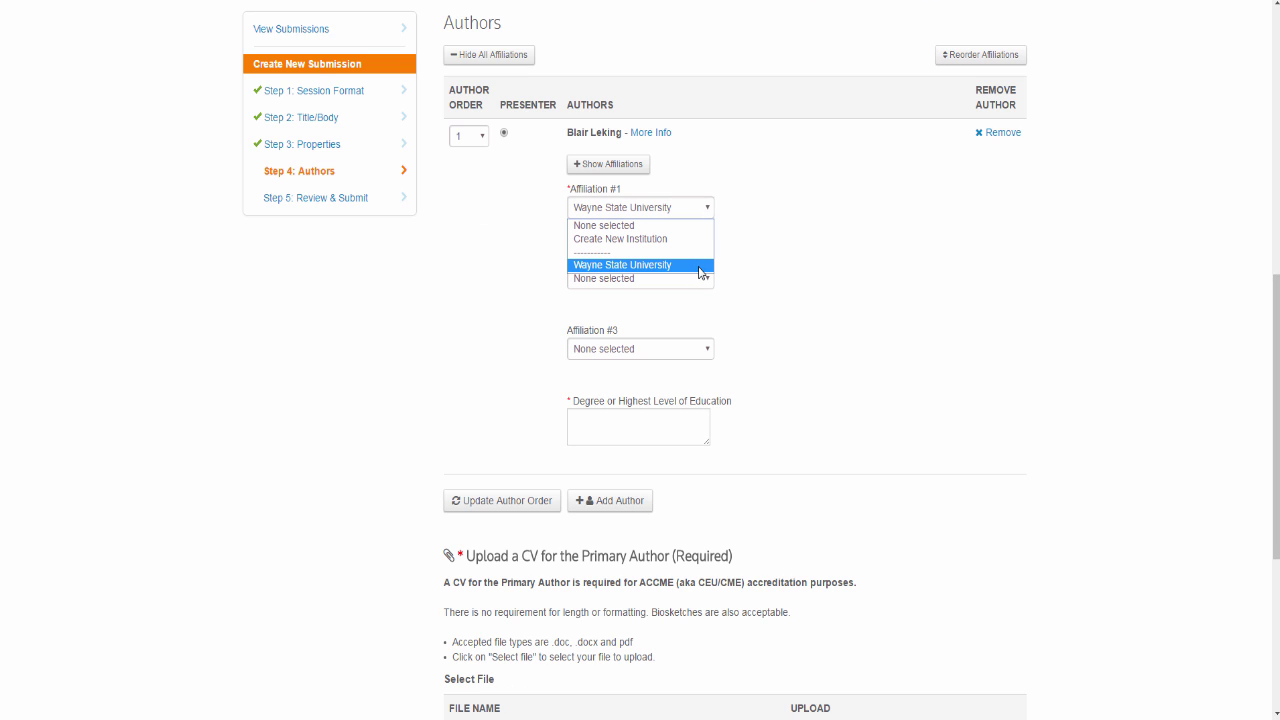
{"action": "left_click", "coordinate": [697, 265]}
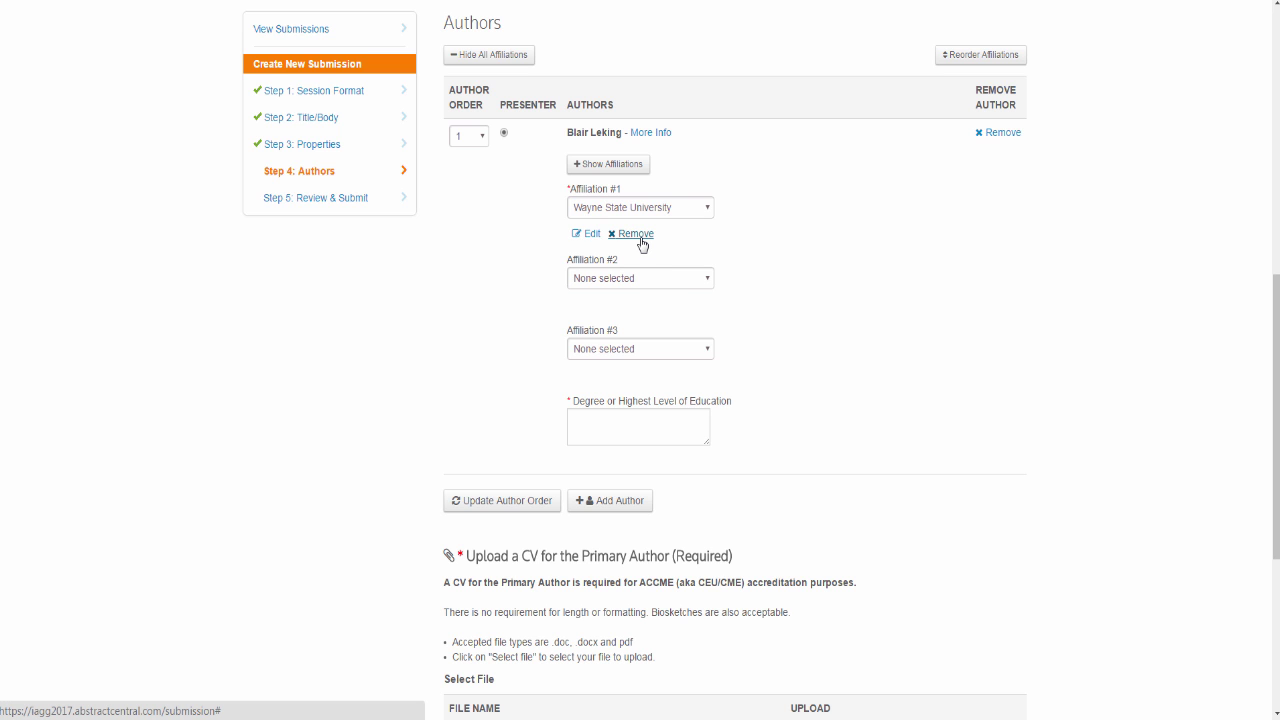
{"action": "left_click", "coordinate": [620, 425]}
{"action": "type", "text": "Ph"}
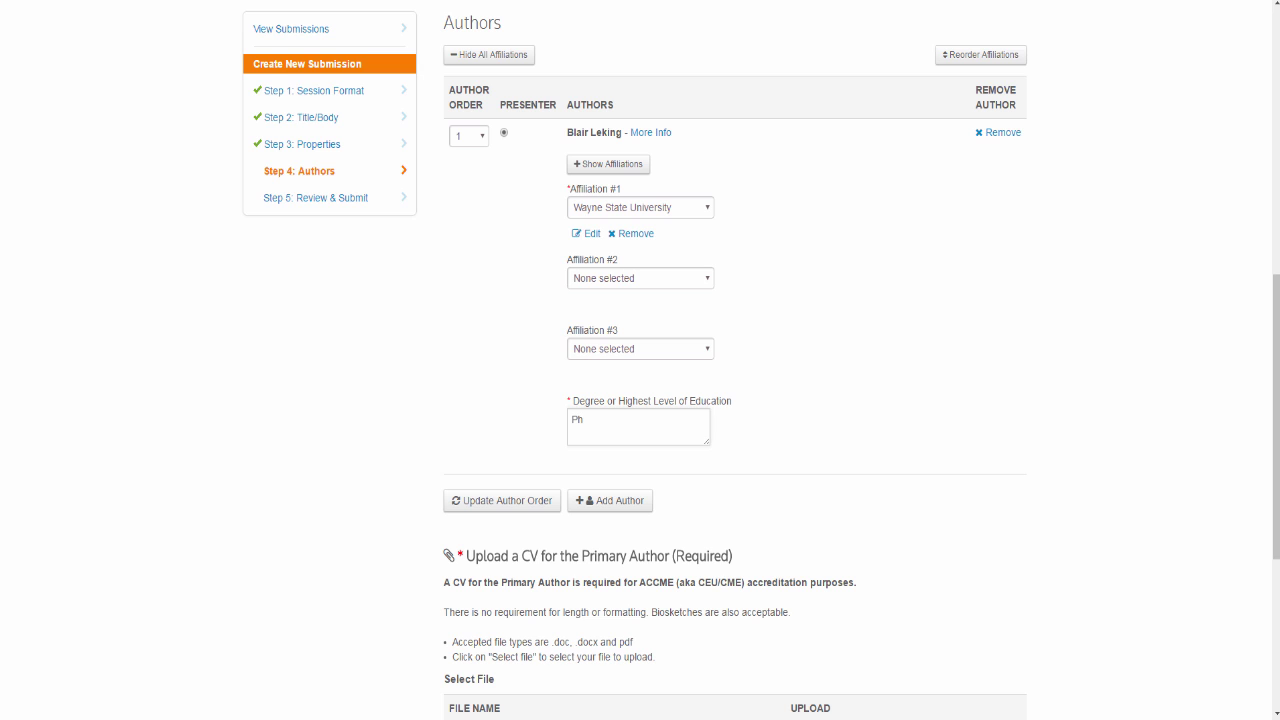
{"action": "type", "text": ".D."}
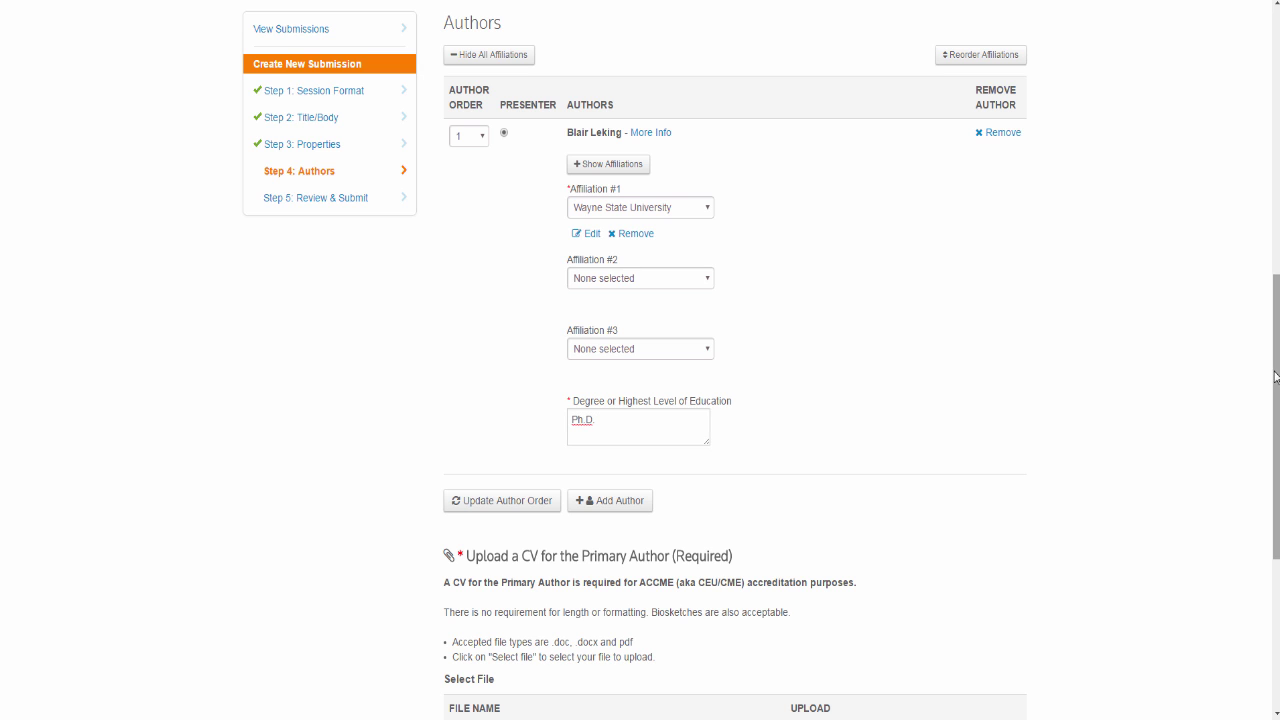
- Show the search fields for adding a co-author, and upload the PhD CV file as the primary author's CV
{"action": "scroll", "coordinate": [735, 400], "scroll_direction": "down", "scroll_amount": 3}
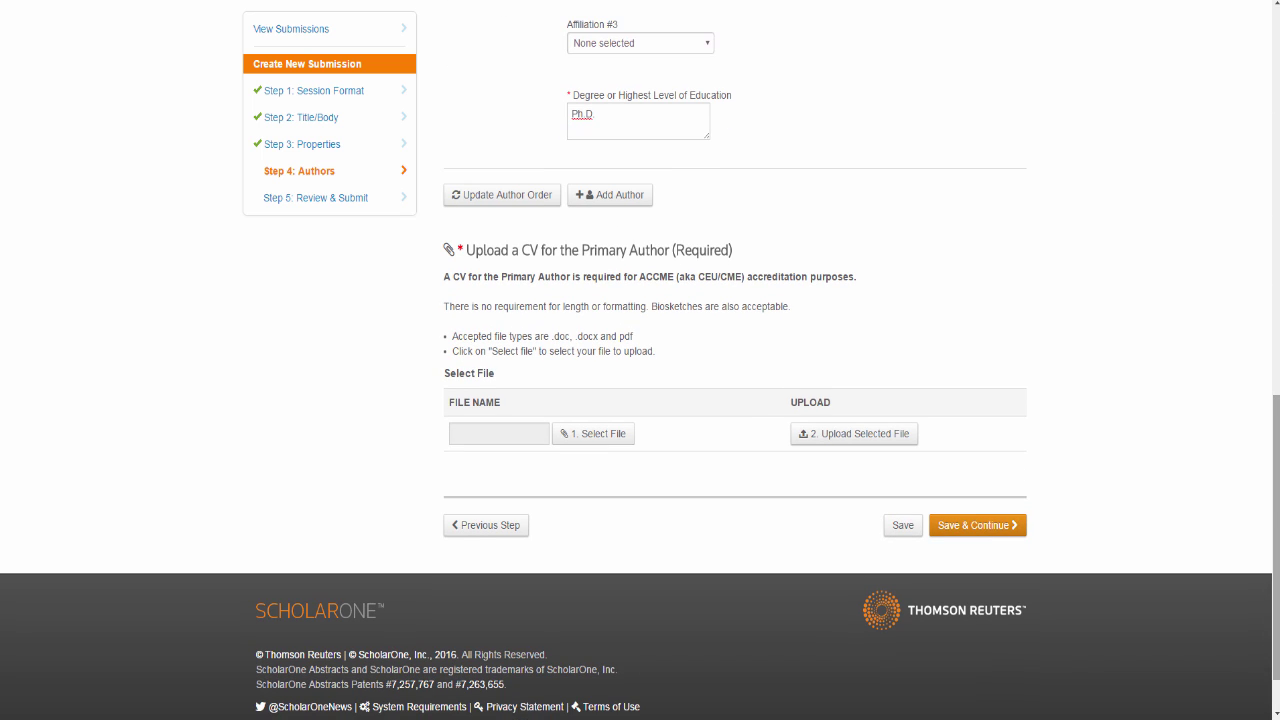
{"action": "left_click", "coordinate": [622, 197]}
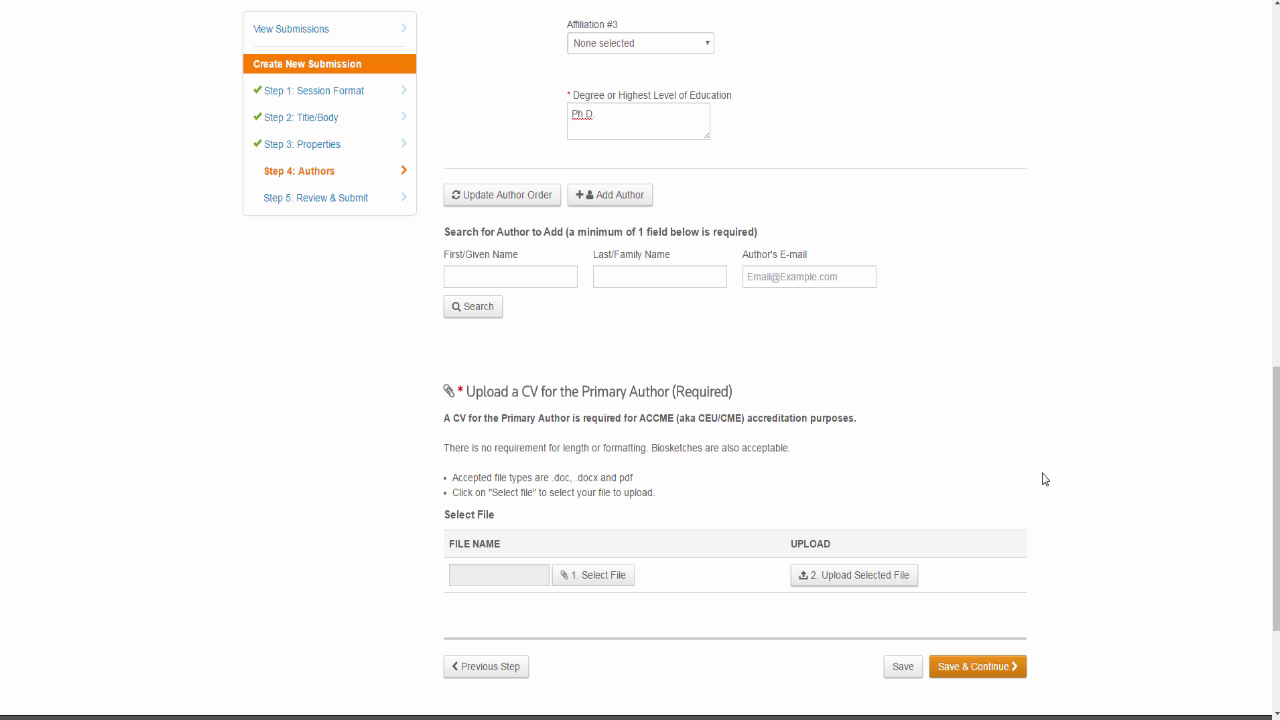
{"action": "left_click", "coordinate": [593, 575]}
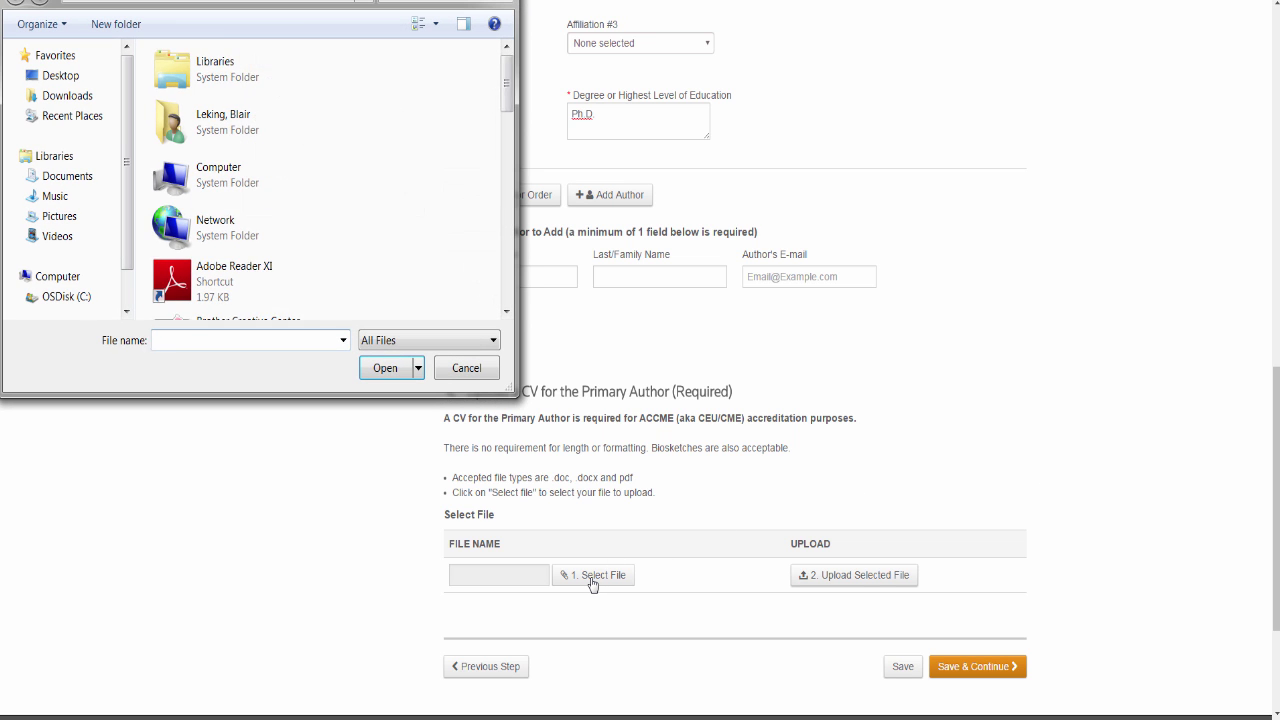
{"action": "scroll", "coordinate": [340, 170], "scroll_direction": "down", "scroll_amount": 10}
{"action": "left_click", "coordinate": [250, 183]}
{"action": "left_click", "coordinate": [384, 367]}
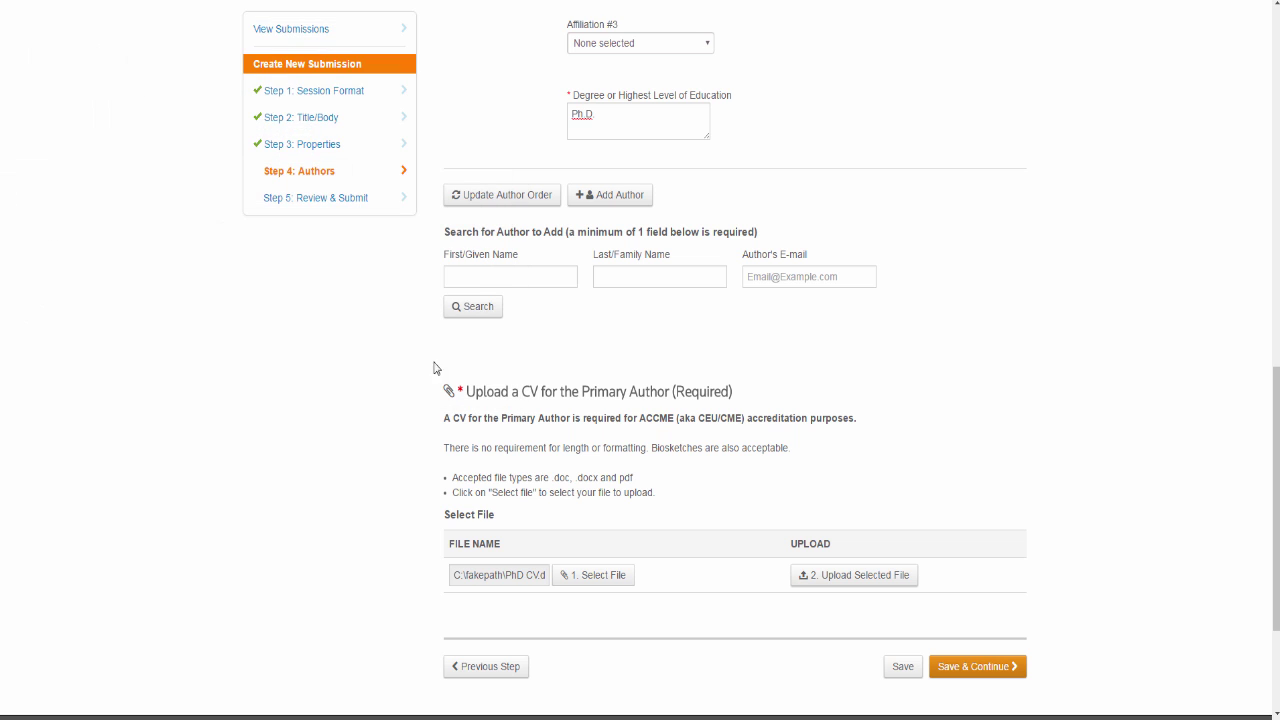
{"action": "left_click", "coordinate": [857, 586]}
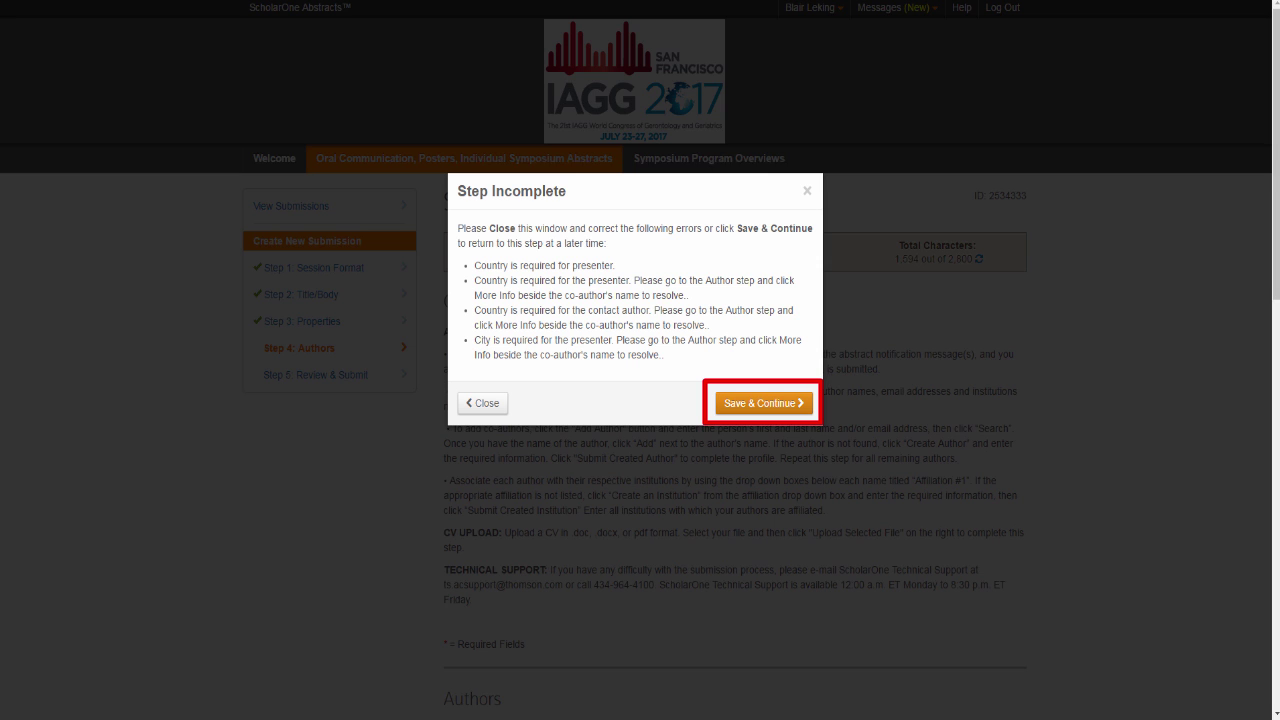
- Save and continue past the incomplete Authors step, and examine the incomplete items on the Review & Submit page
{"action": "left_click", "coordinate": [764, 403]}
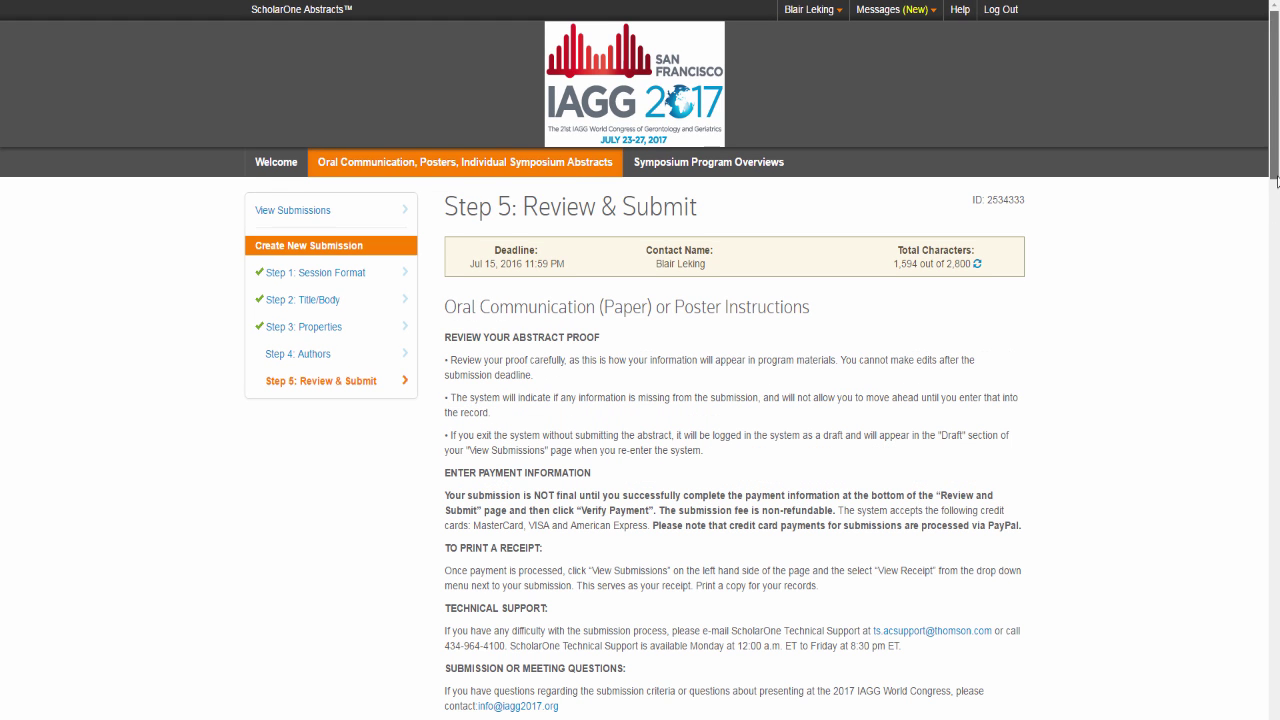
{"action": "left_click_drag", "start_coordinate": [1276, 189], "coordinate": [1276, 358]}
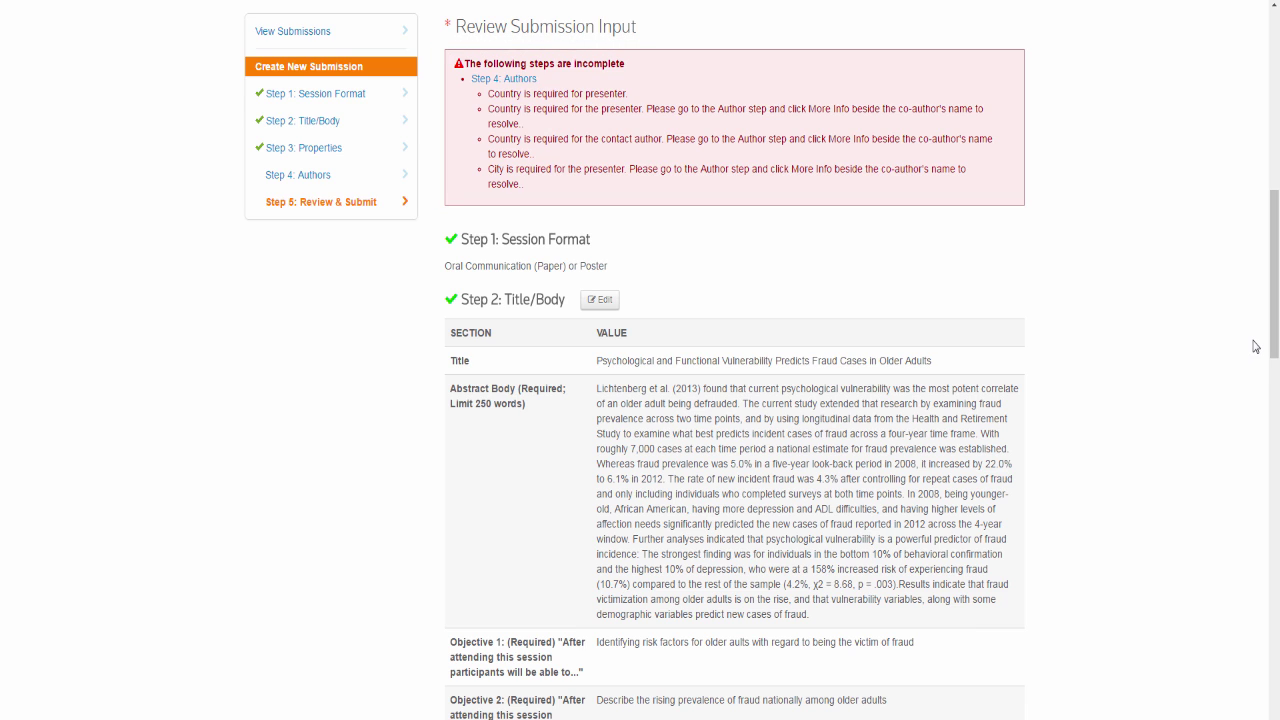
{"action": "left_click", "coordinate": [528, 84]}
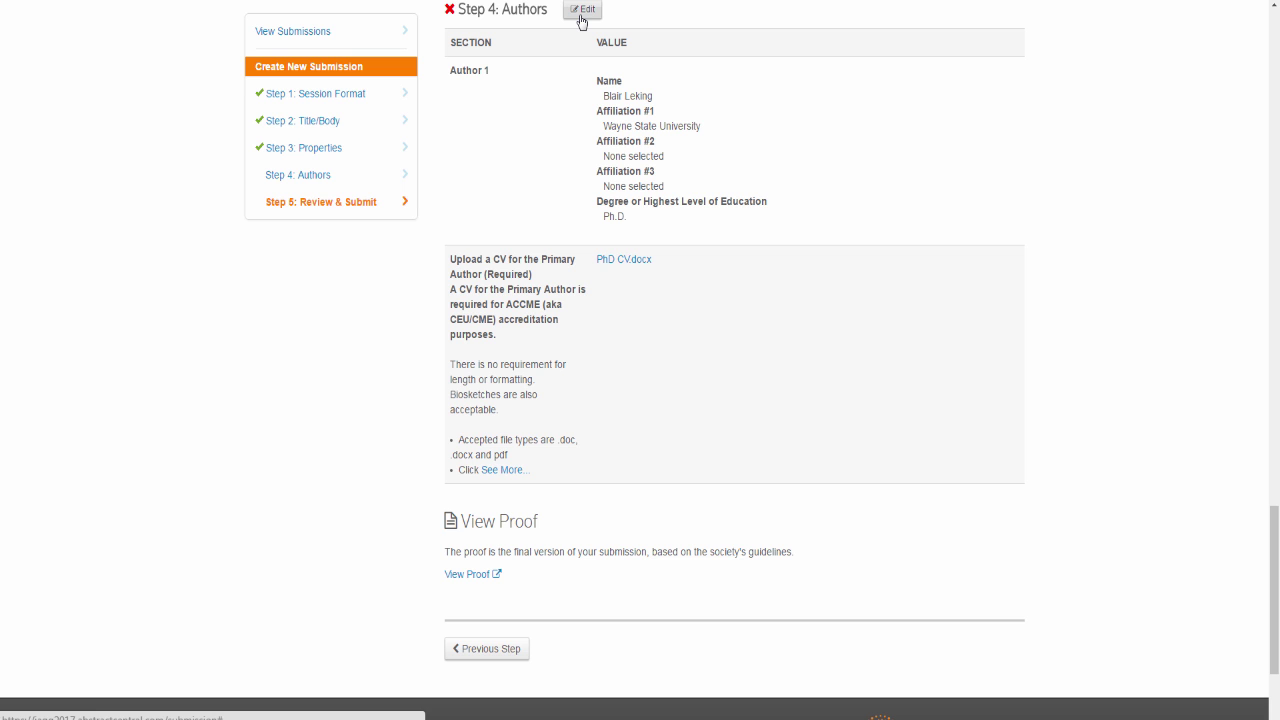
- Reopen the Authors step for editing and set the city in the primary author's information to Detroit
{"action": "left_click", "coordinate": [581, 12]}
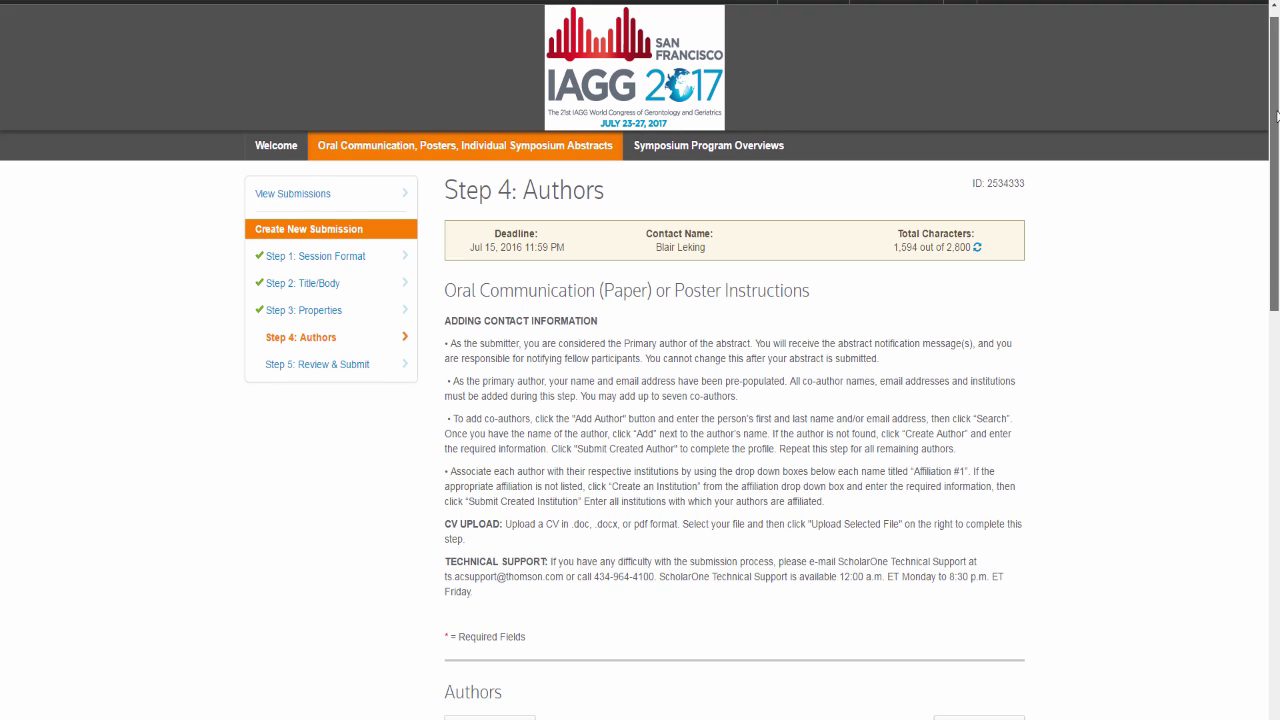
{"action": "scroll", "coordinate": [1276, 117], "scroll_direction": "down", "scroll_amount": 7}
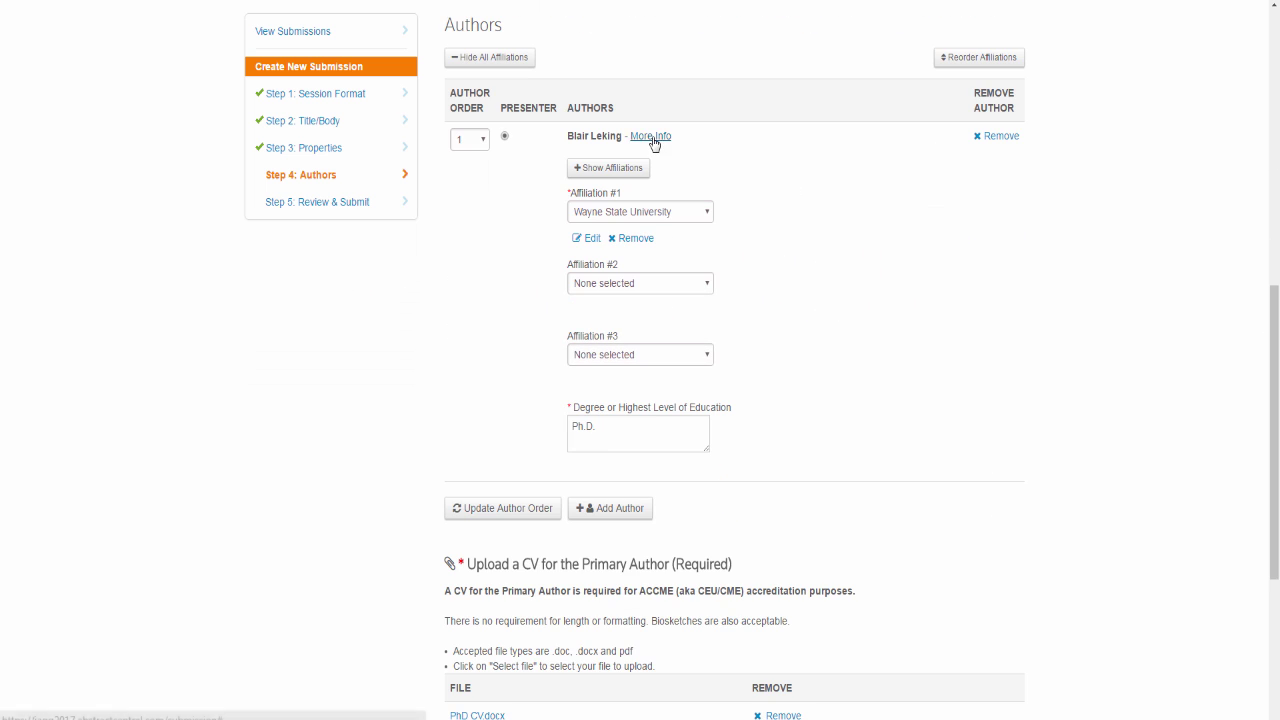
{"action": "left_click", "coordinate": [651, 137]}
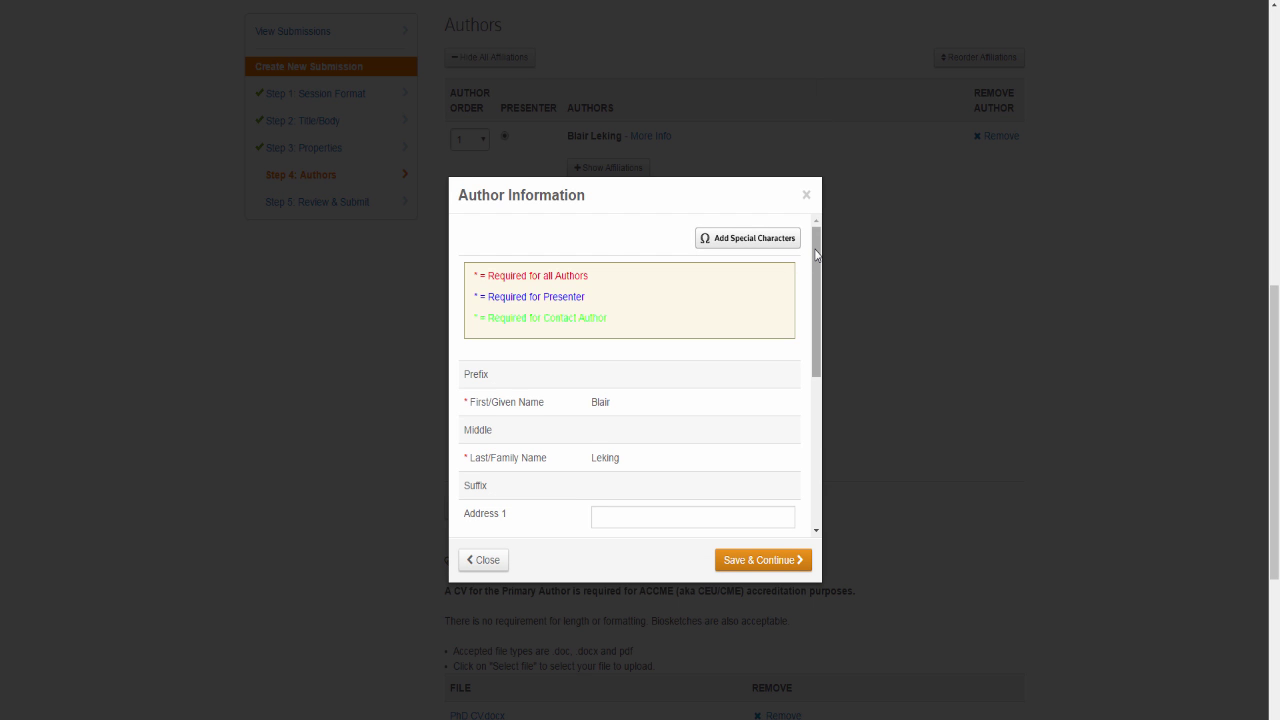
{"action": "left_click_drag", "start_coordinate": [815, 254], "coordinate": [813, 409]}
{"action": "left_click", "coordinate": [722, 287]}
{"action": "type", "text": "De"}
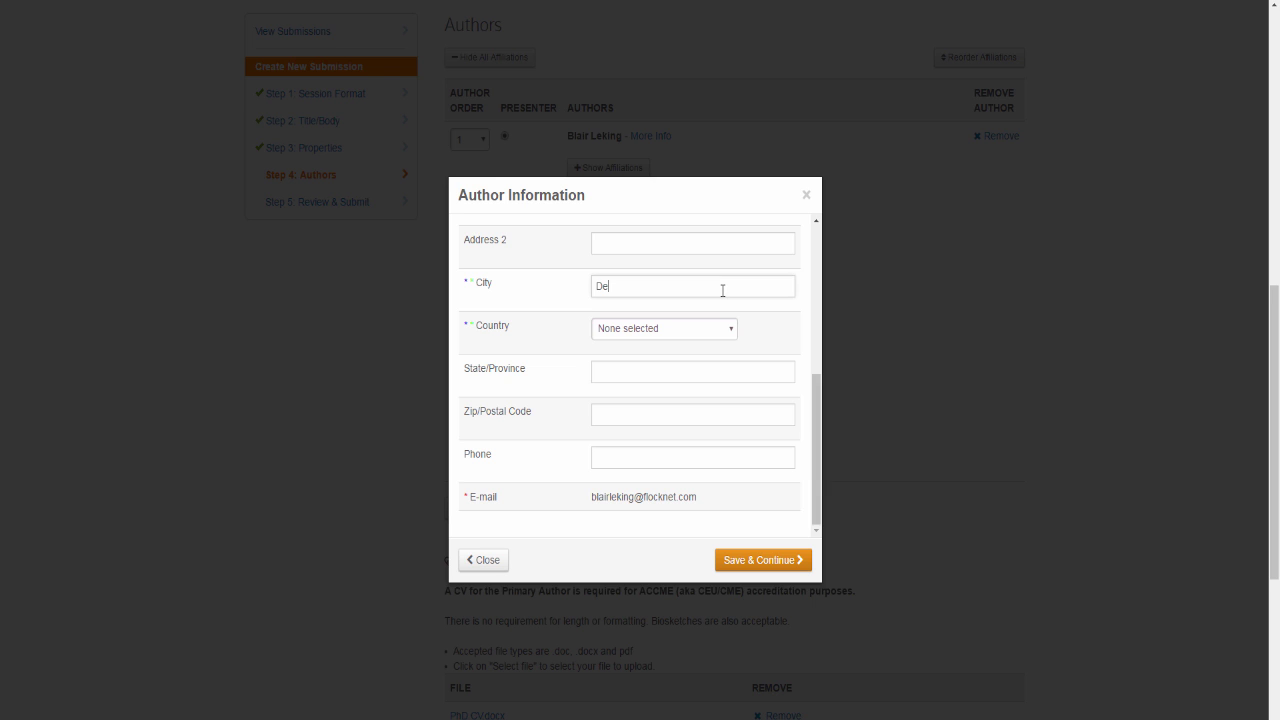
{"action": "type", "text": "troit"}
- Set the primary author's country to United States and state to Michigan, and save the author information
{"action": "left_click", "coordinate": [722, 328]}
{"action": "scroll", "coordinate": [729, 491], "scroll_direction": "down", "scroll_amount": 20}
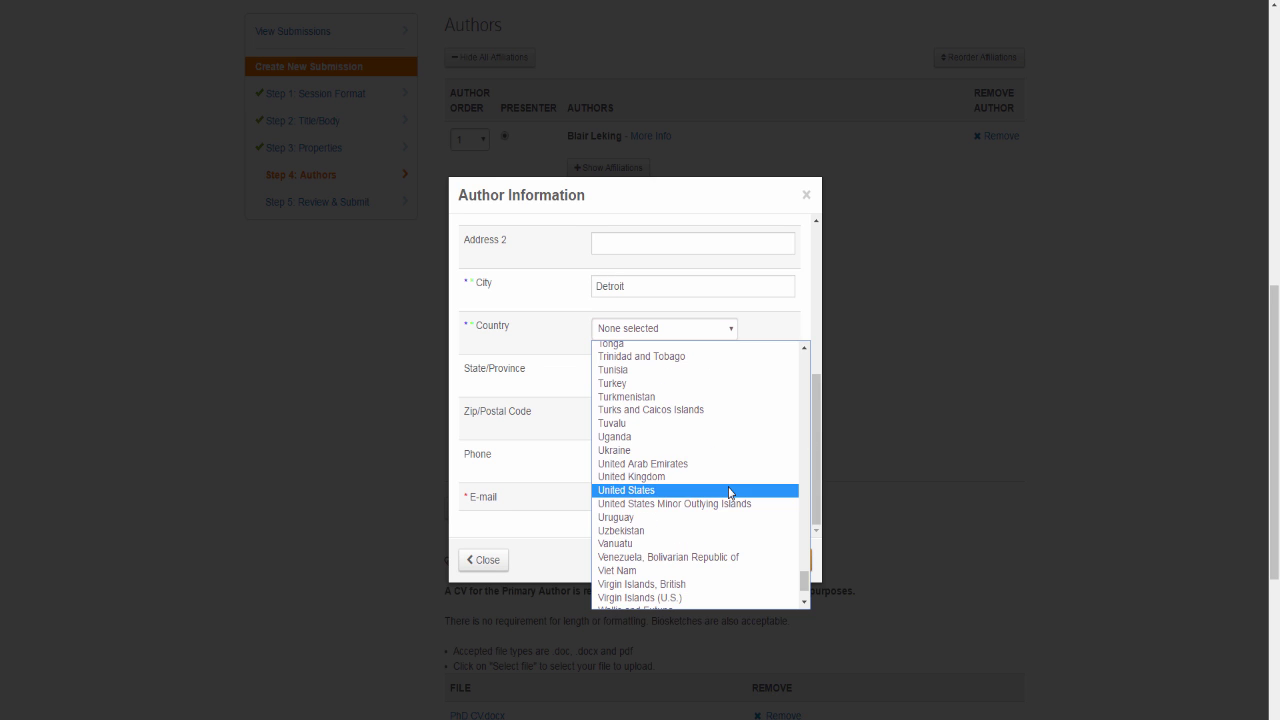
{"action": "left_click", "coordinate": [729, 491]}
{"action": "left_click", "coordinate": [731, 372]}
{"action": "scroll", "coordinate": [749, 423], "scroll_direction": "down", "scroll_amount": 5}
{"action": "left_click", "coordinate": [749, 429]}
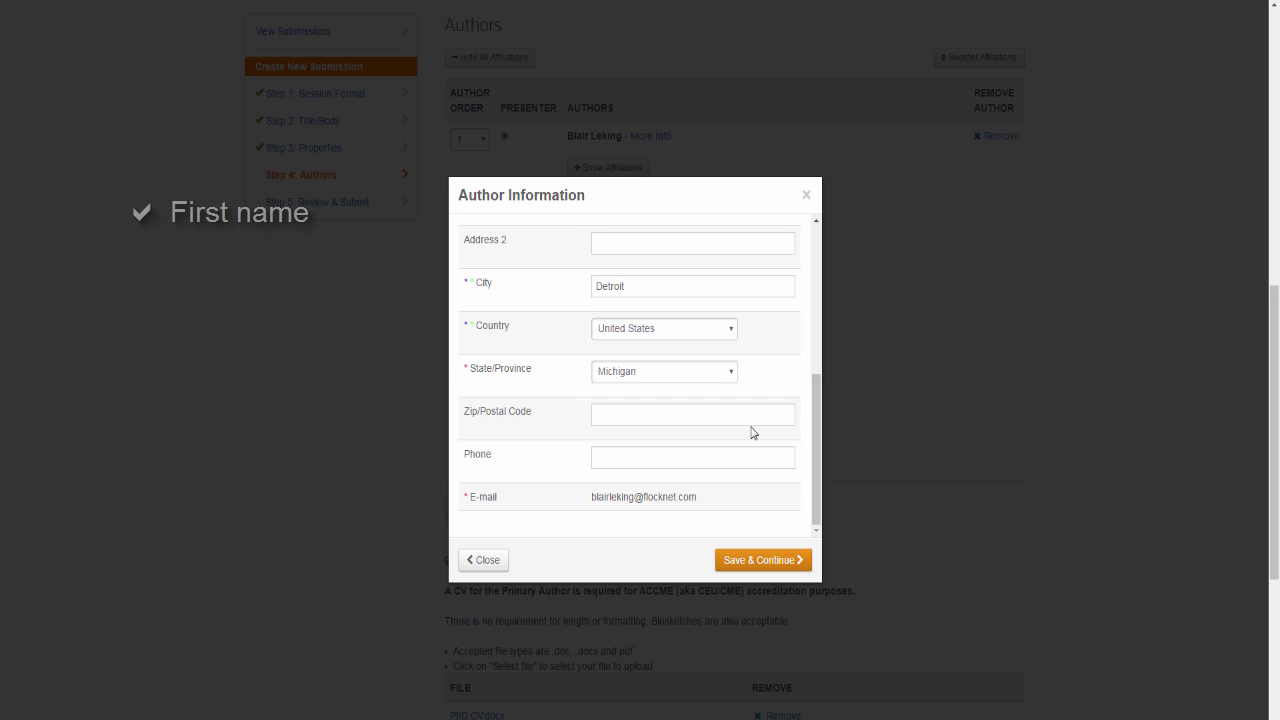
{"action": "left_click", "coordinate": [761, 560]}
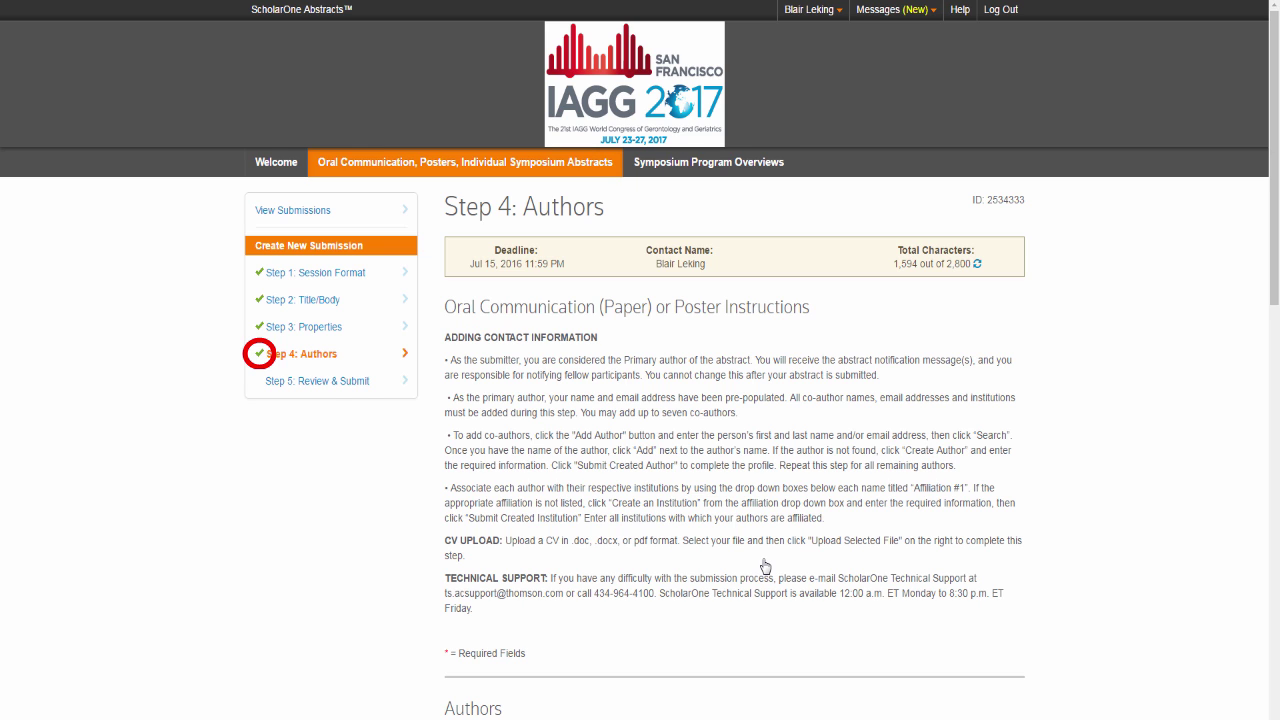
- Go to Step 5: Review & Submit and review the submission input through to the Authors section and proof area
{"action": "left_click", "coordinate": [332, 389]}
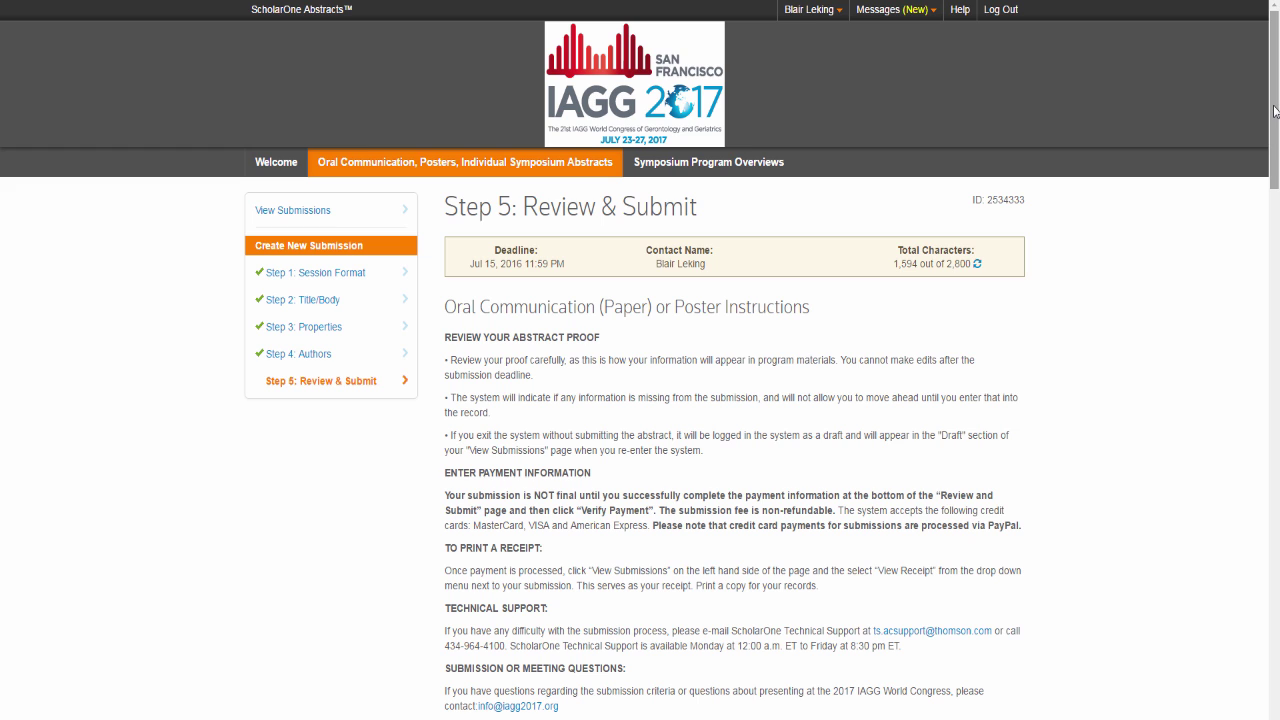
{"action": "left_click_drag", "start_coordinate": [1275, 110], "coordinate": [1260, 303]}
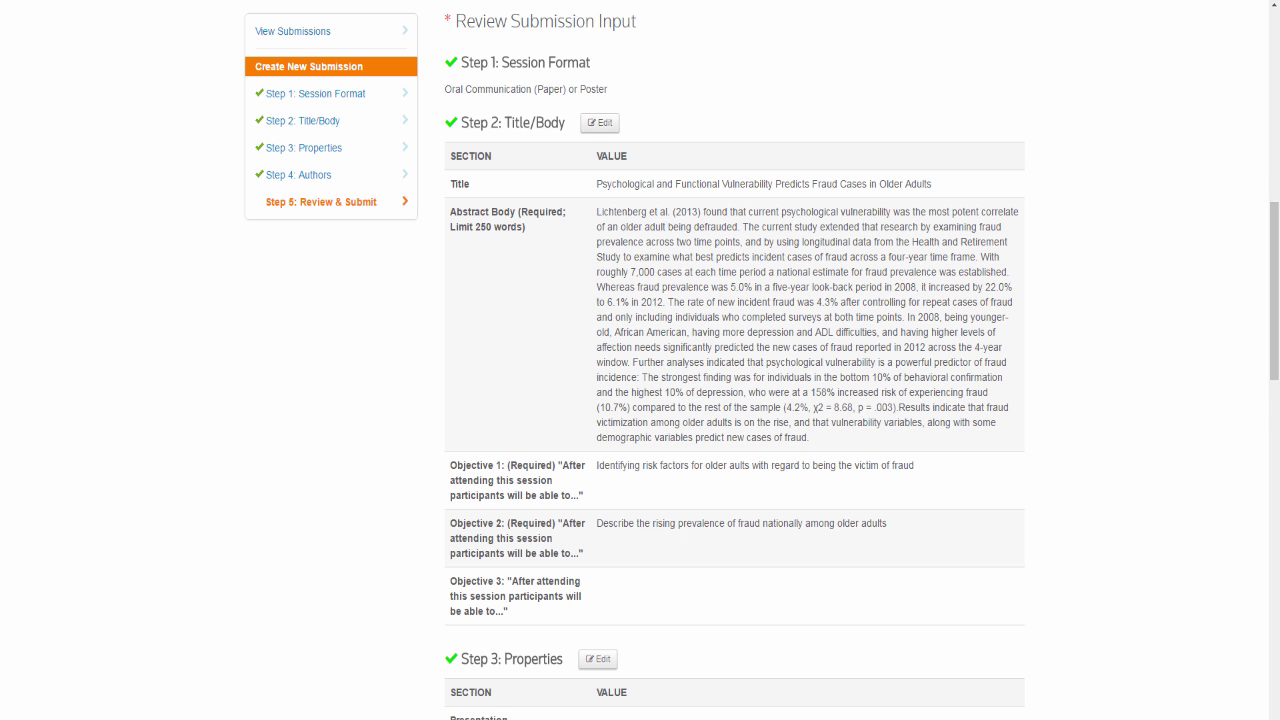
{"action": "left_click_drag", "start_coordinate": [1275, 243], "coordinate": [1275, 662]}
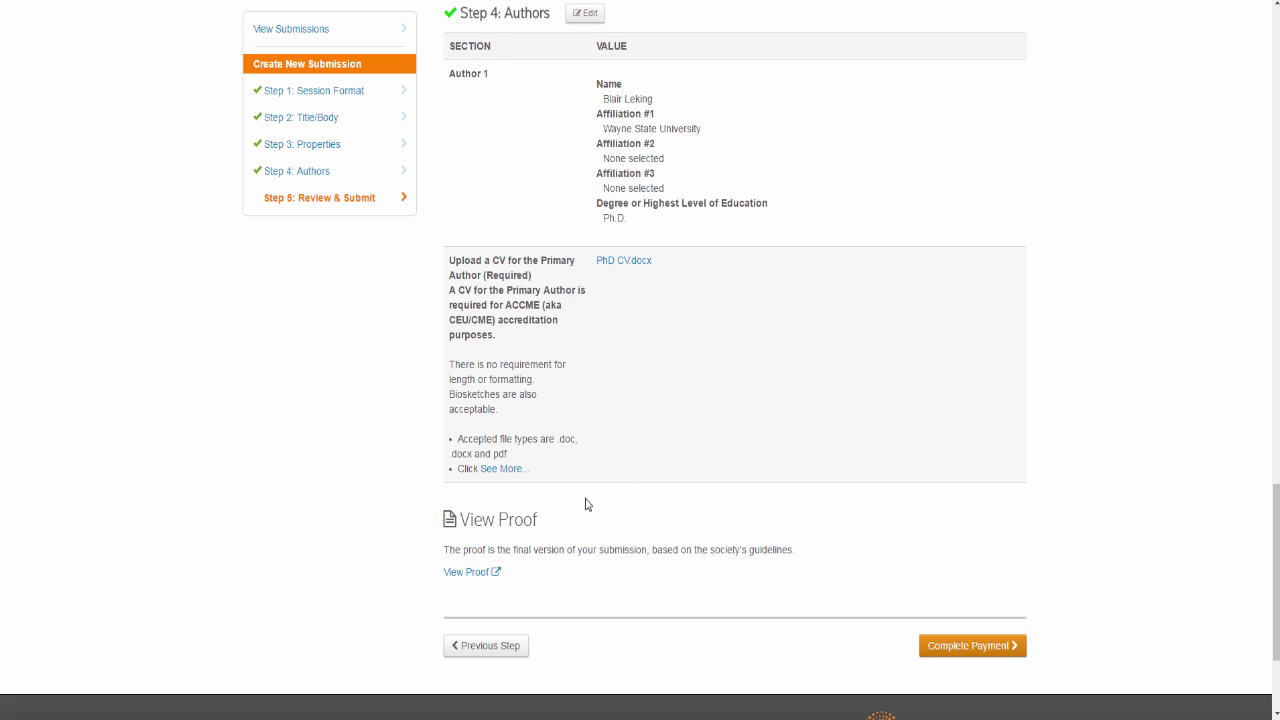
- Open the abstract proof, enlarge its window to read it, and close it
{"action": "left_click", "coordinate": [467, 576]}
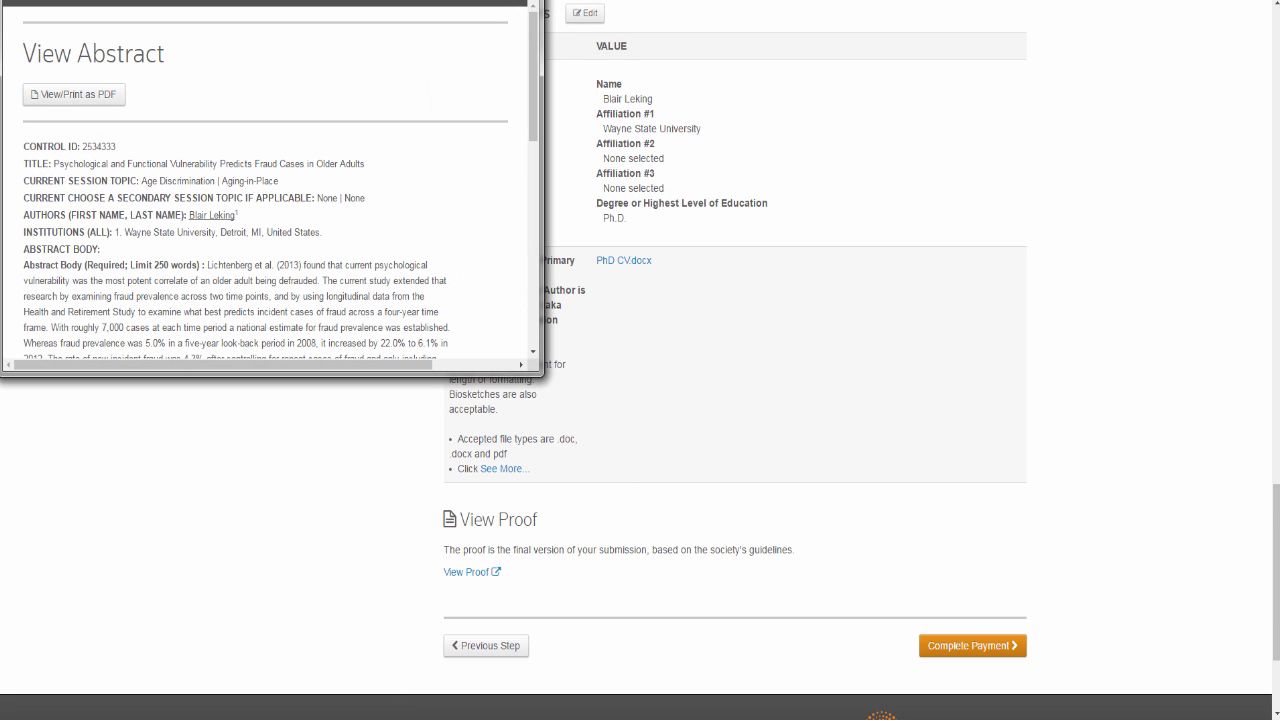
{"action": "left_click", "coordinate": [495, 1]}
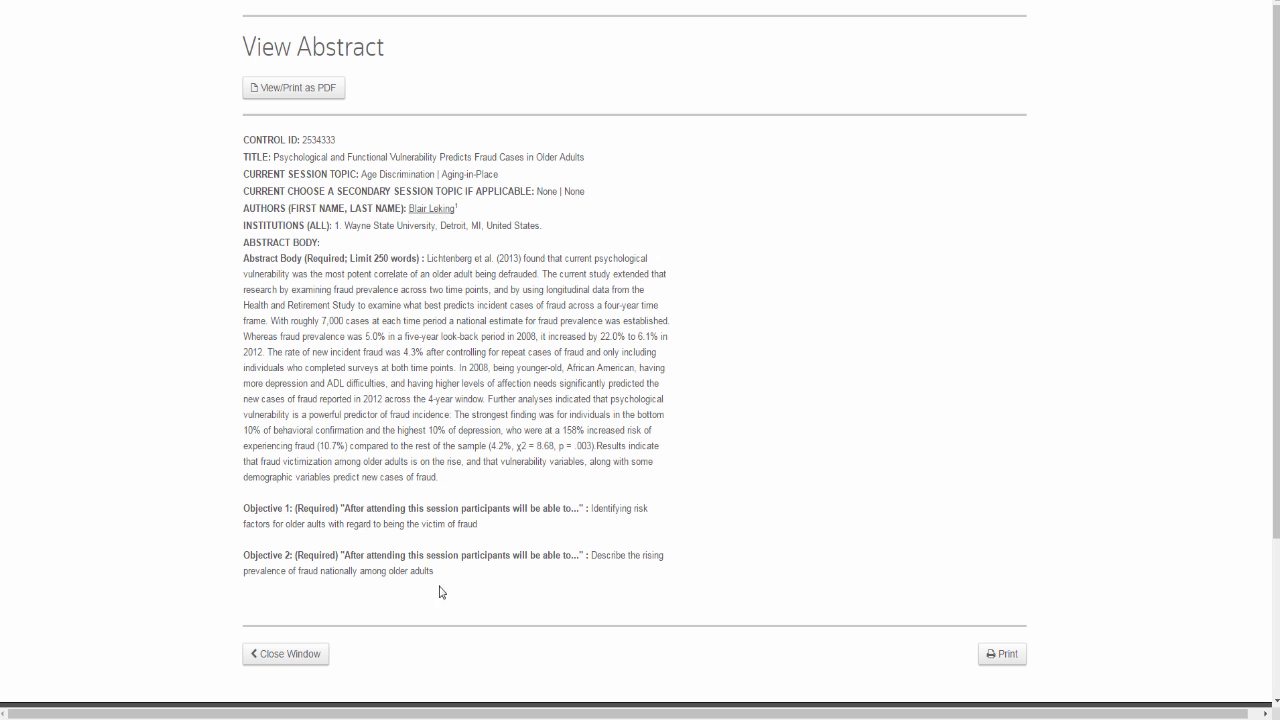
{"action": "left_click", "coordinate": [296, 657]}
- Proceed to payment for the reviewed abstract and go to the billing address on the card payment form
{"action": "left_click", "coordinate": [962, 647]}
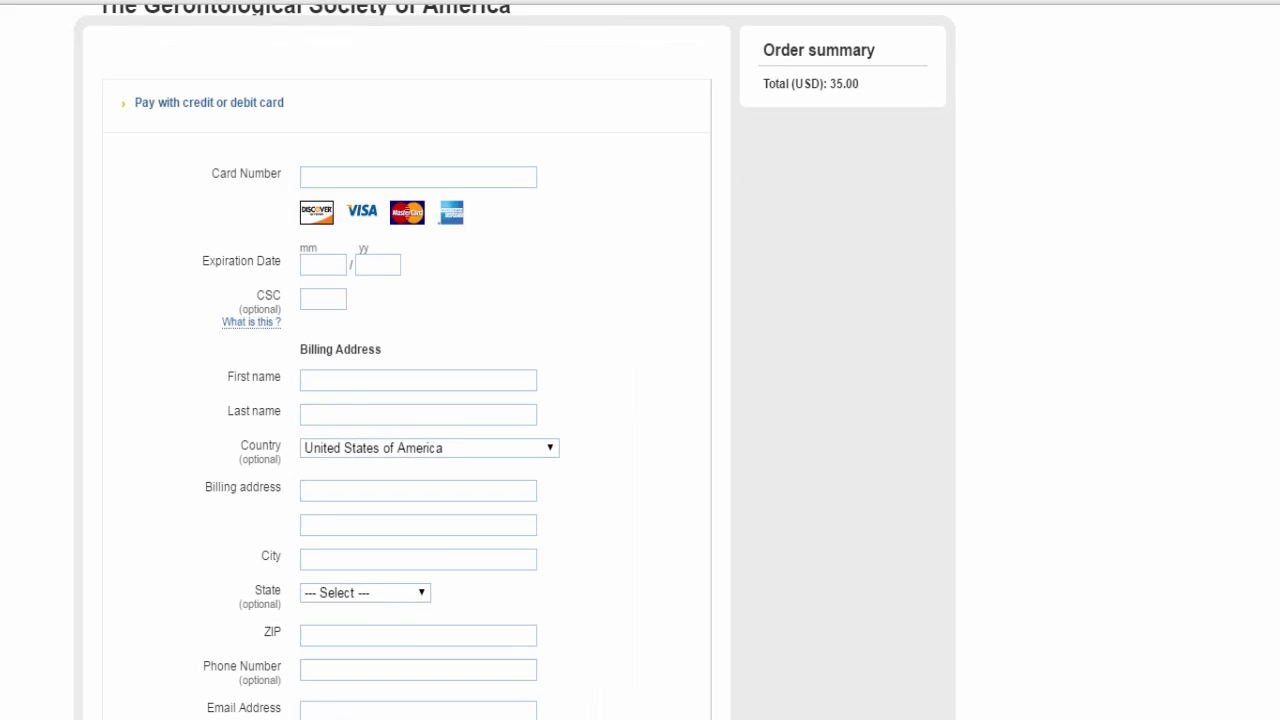
{"action": "left_click", "coordinate": [510, 528]}
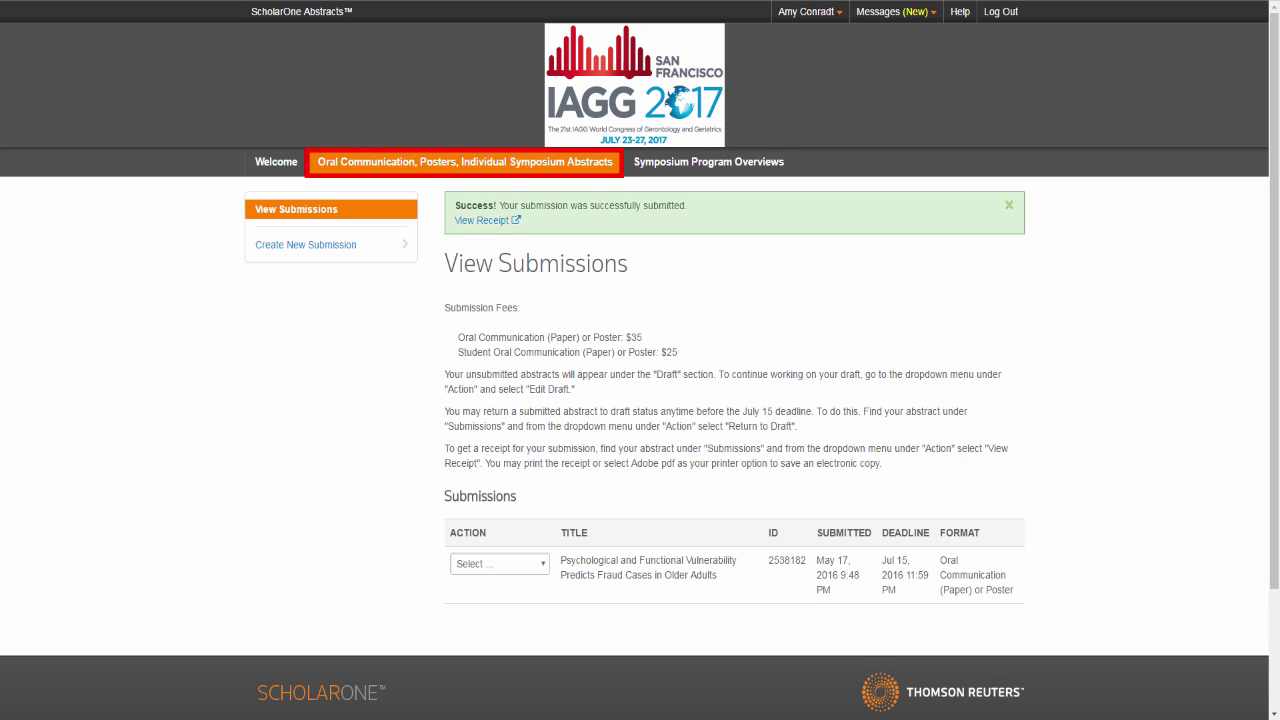
- Open the list of available actions for the submitted abstract on the View Submissions page
{"action": "left_click", "coordinate": [538, 563]}
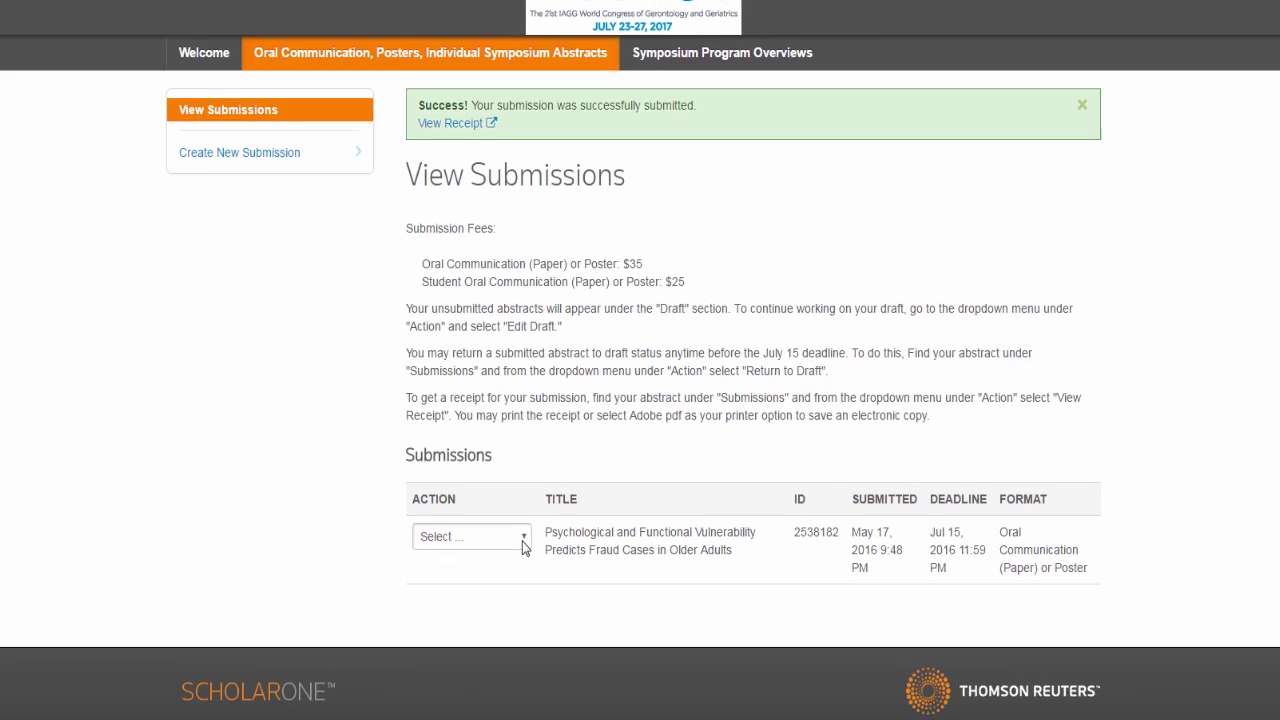
{"action": "left_click", "coordinate": [538, 563]}
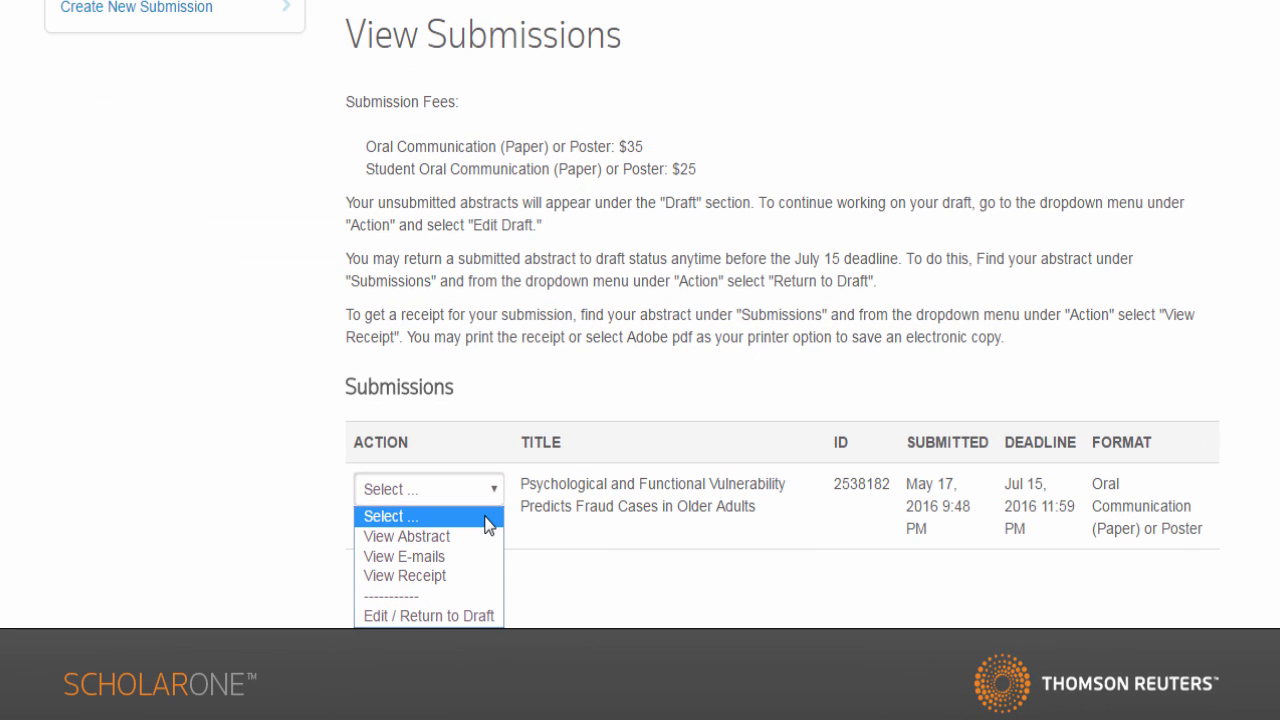